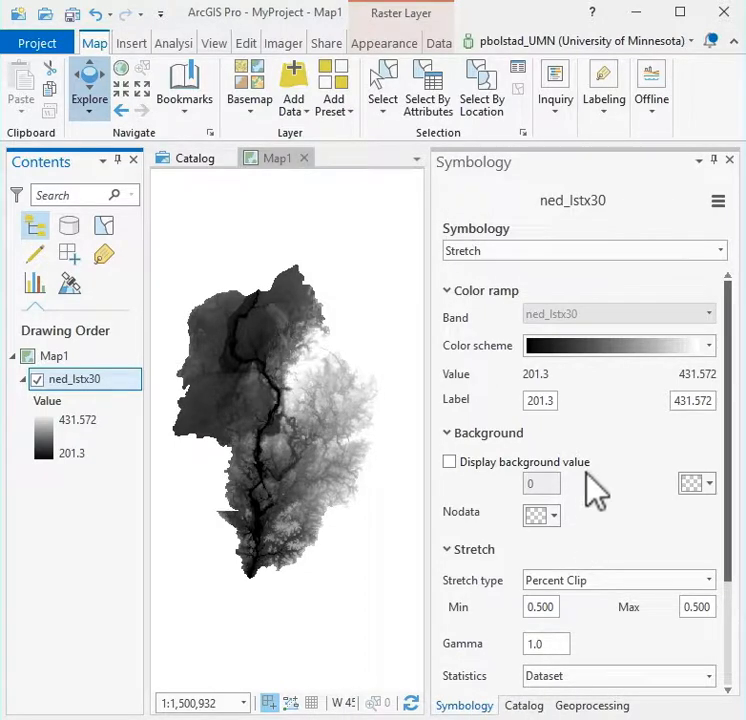
Step: Apply the multicolor elevation color scheme running from pale blue through green, orange and brown to white to ned_lstx30
left_click(709, 346)
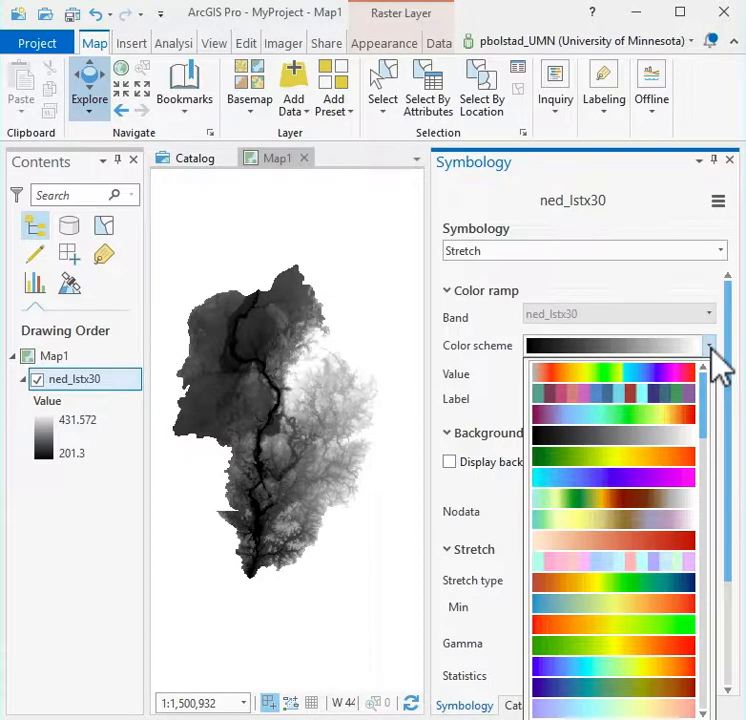
left_click(636, 498)
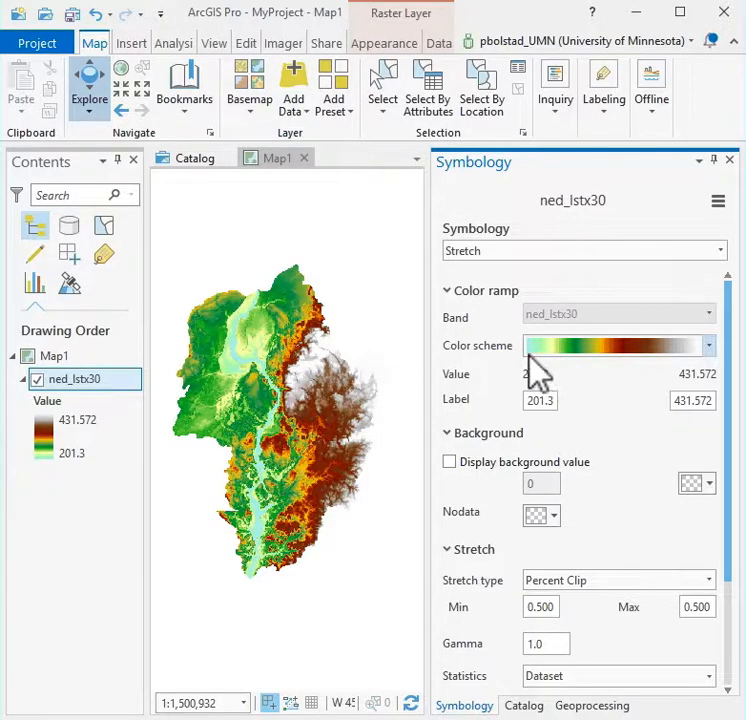
Step: Examine the sub-schemes that make up the elevation color ramp in the Color Scheme Editor without changing it
left_click(706, 348)
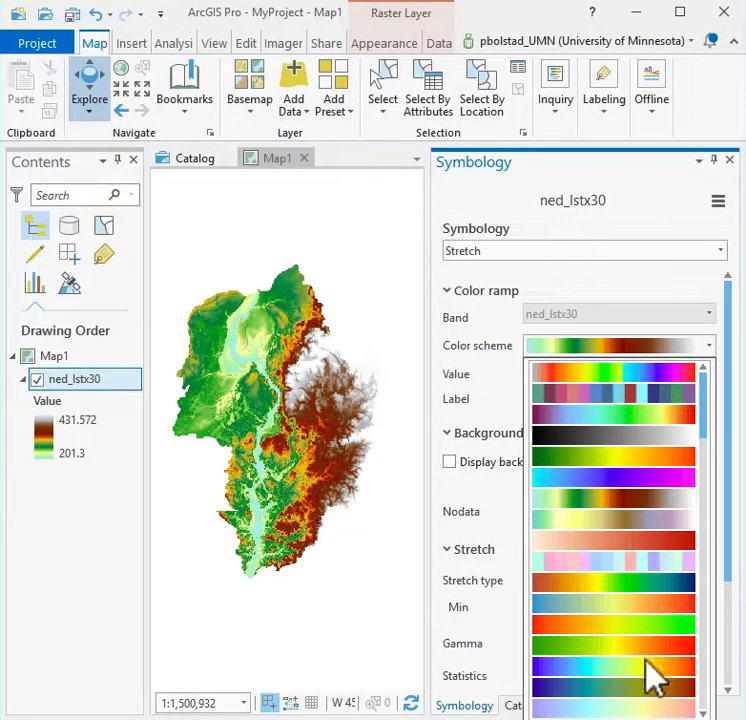
left_click(620, 718)
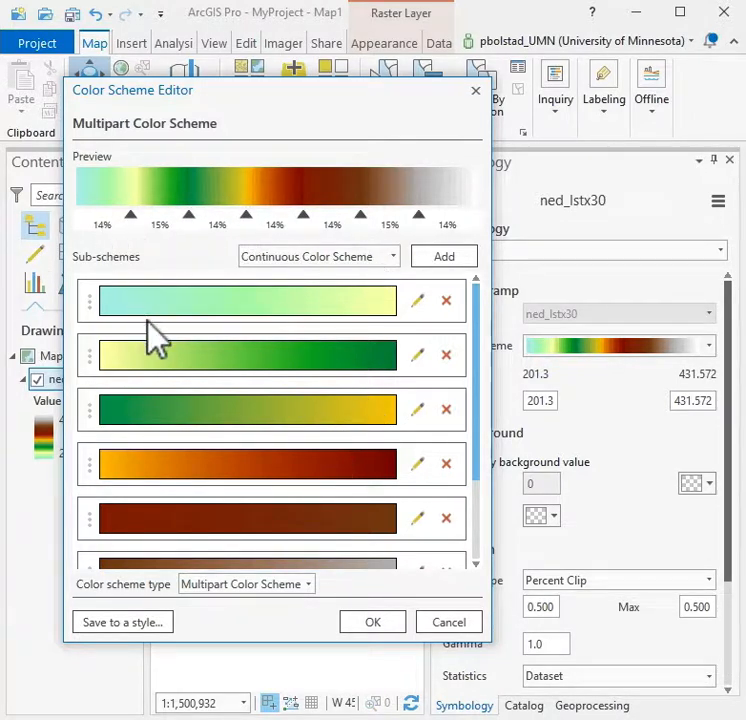
scroll(262, 422, "down", 3)
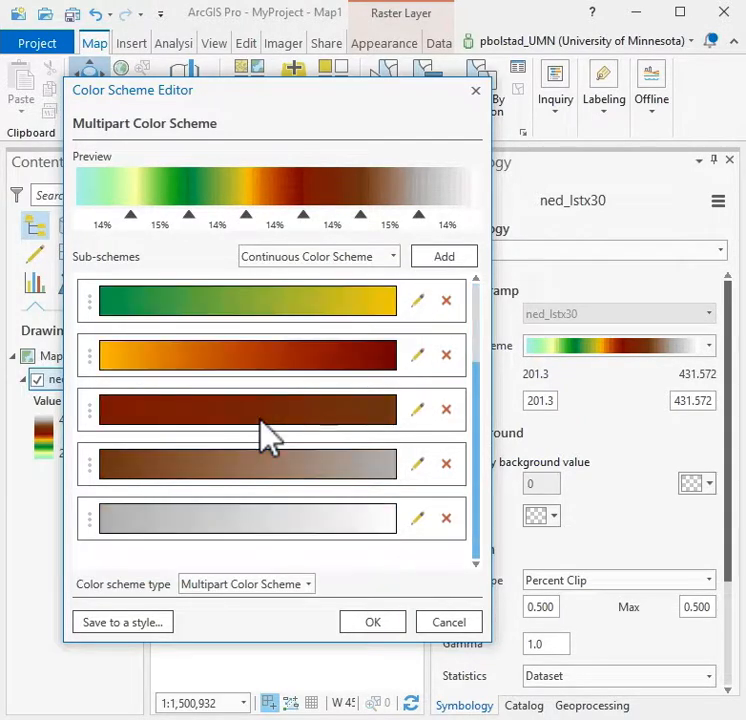
scroll(263, 434, "up", 3)
scroll(266, 458, "down", 3)
left_click(476, 91)
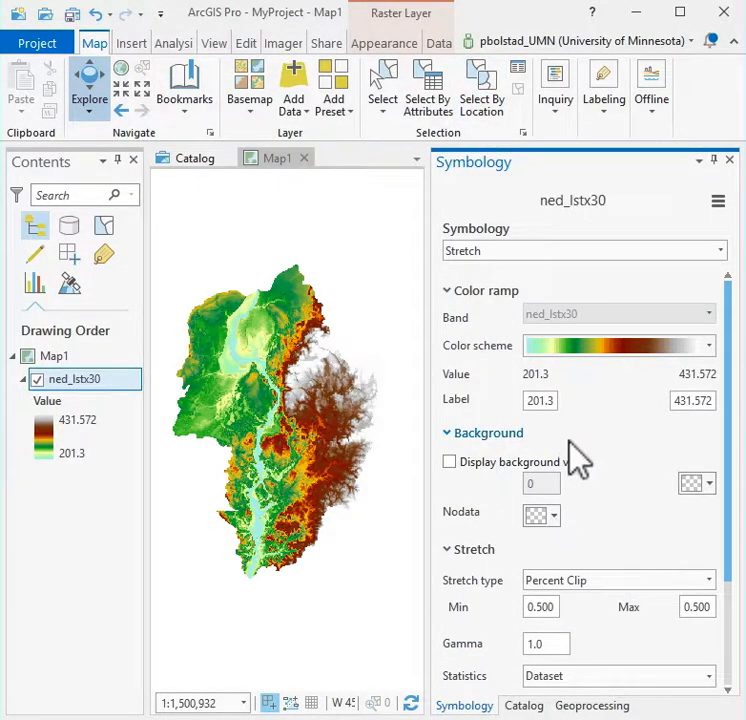
Step: Open the geoprocessing toolboxes and locate the Surface toolset within Spatial Analyst Tools
left_click(179, 46)
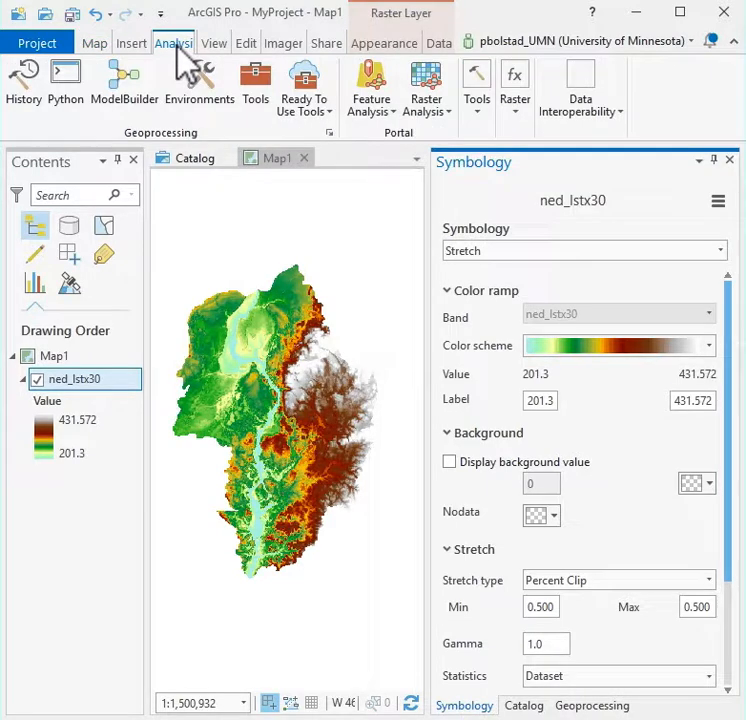
left_click(256, 90)
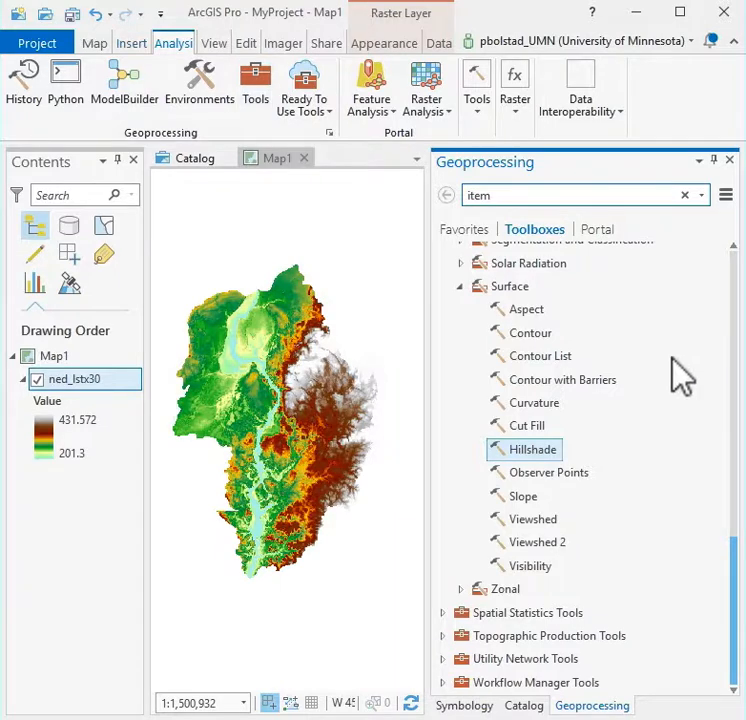
scroll(680, 375, "up", 5)
scroll(680, 375, "up", 5)
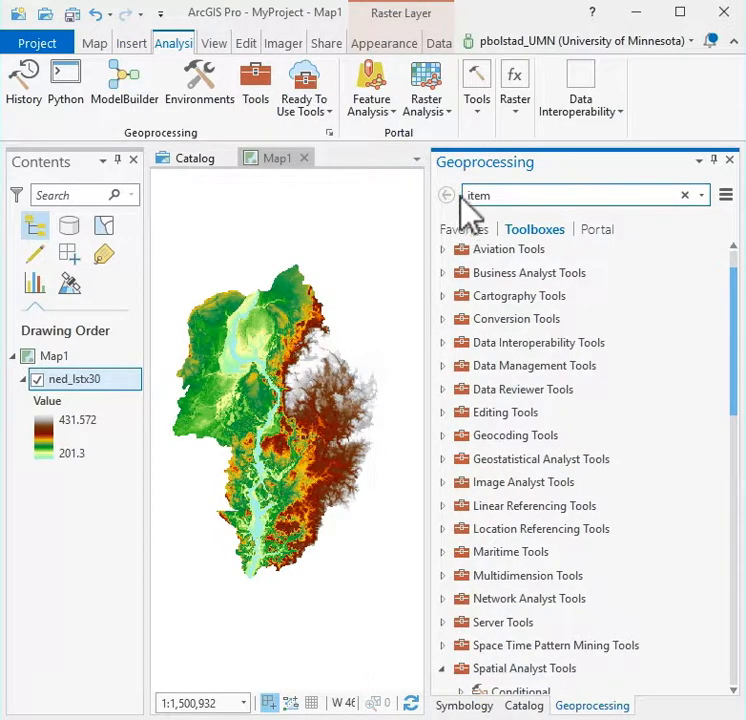
left_click(465, 160)
scroll(590, 340, "up", 1)
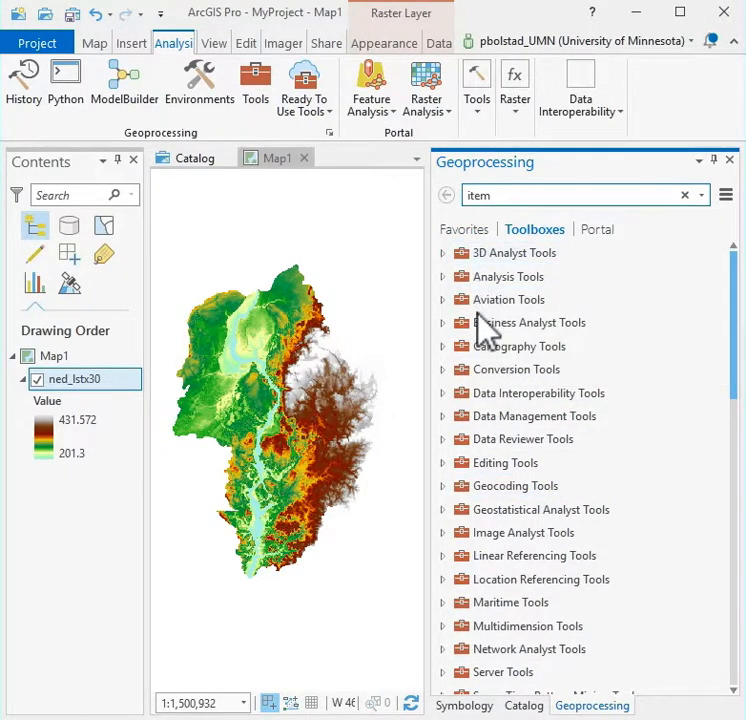
scroll(498, 551, "down", 14)
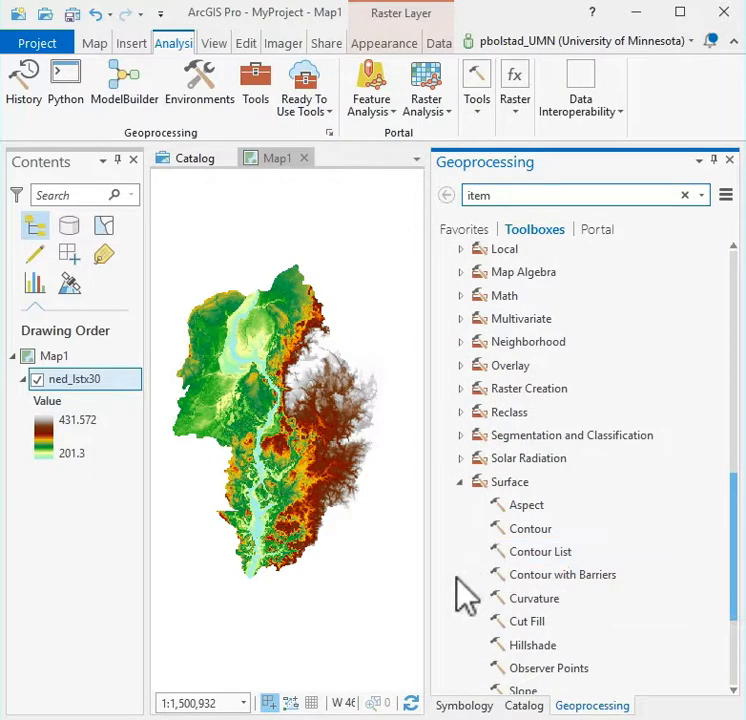
left_click(460, 482)
left_click(461, 566)
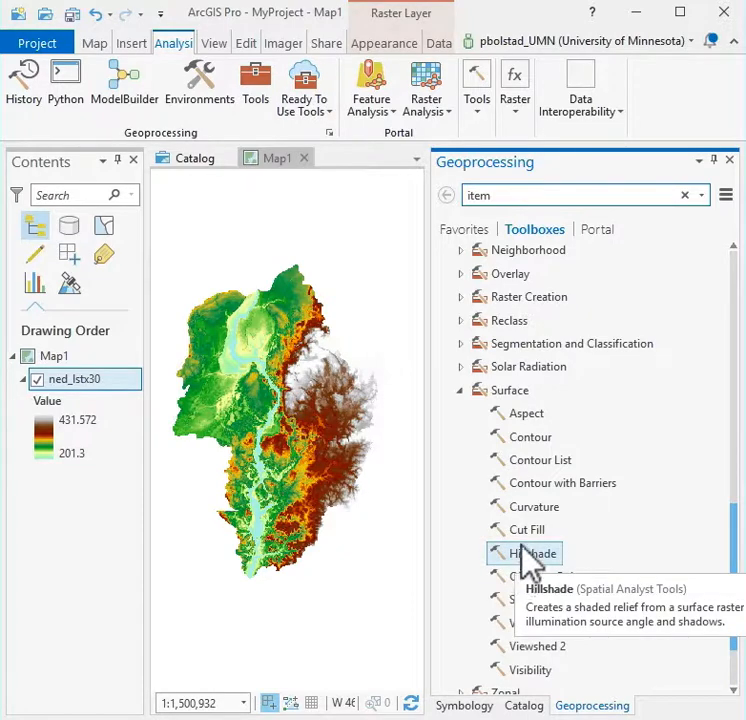
Step: Look through the Spatial Analyst toolsets and open the Hillshade tool from the Surface toolset
scroll(510, 436, "up", 3)
scroll(500, 410, "up", 2)
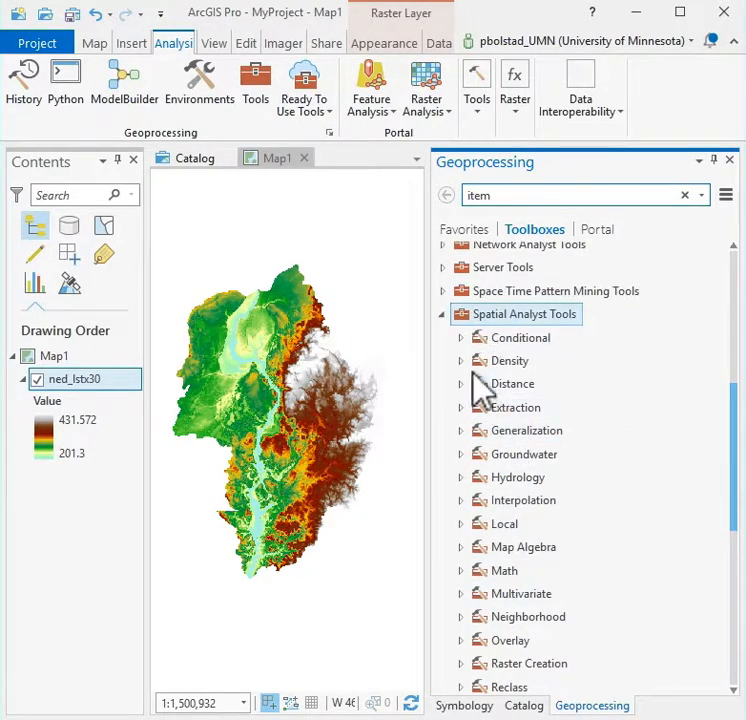
left_click(464, 361)
left_click(463, 362)
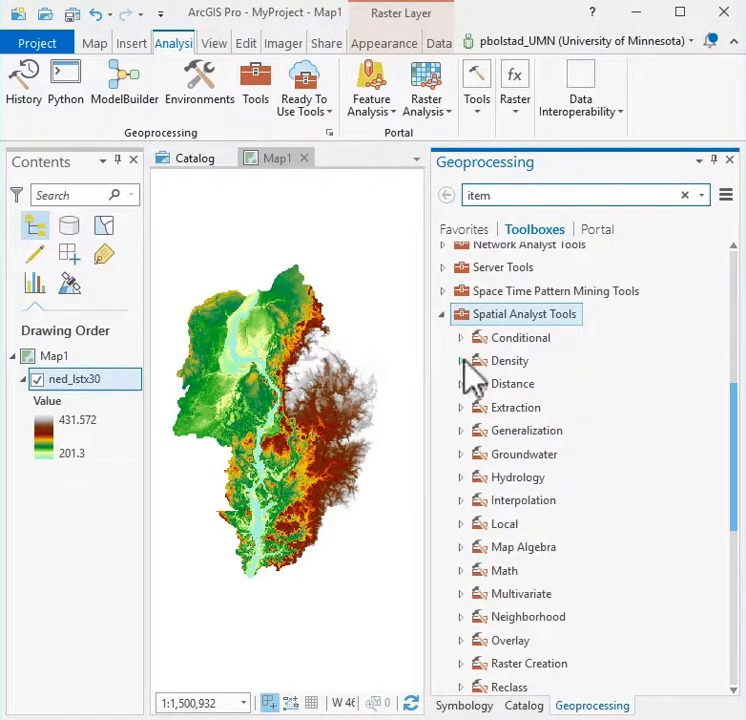
scroll(536, 508, "down", 2)
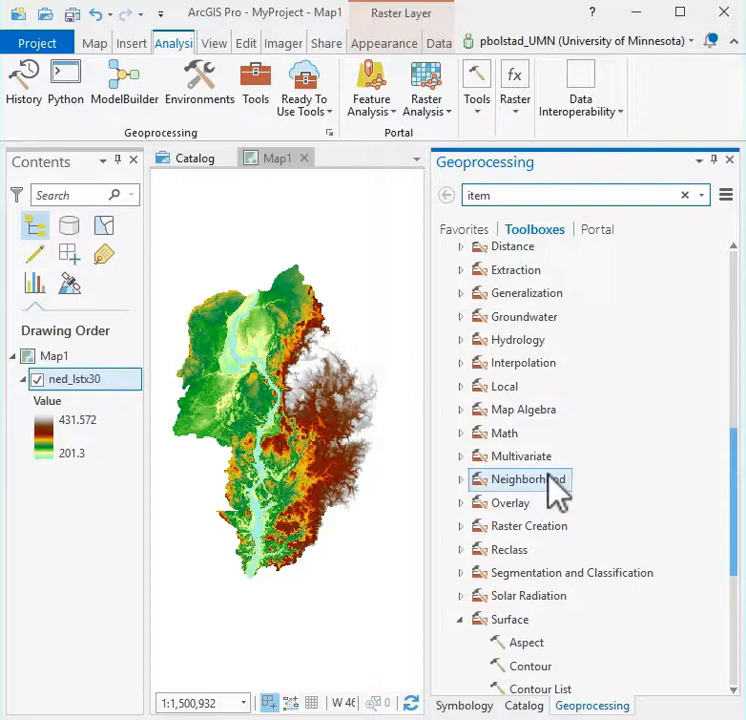
scroll(549, 491, "up", 3)
scroll(549, 483, "down", 6)
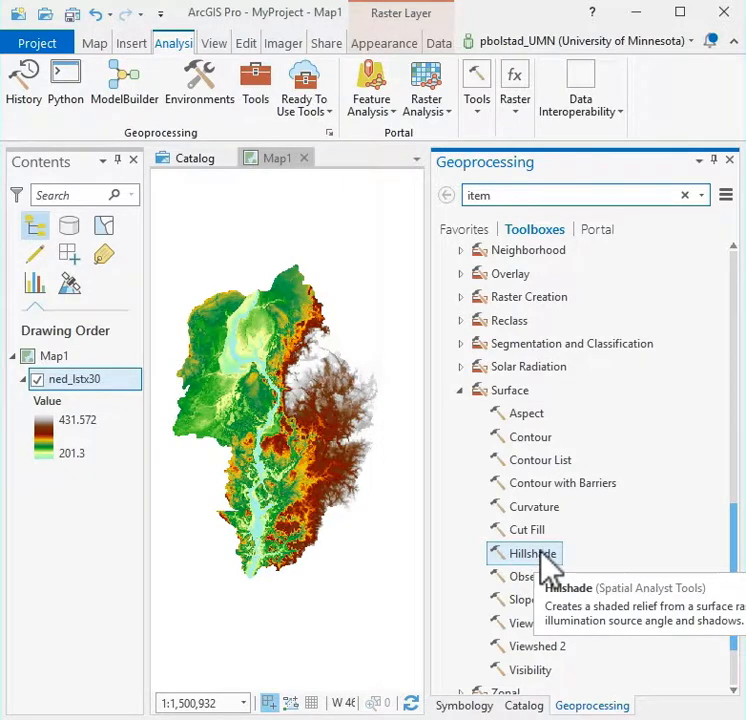
left_click(533, 553)
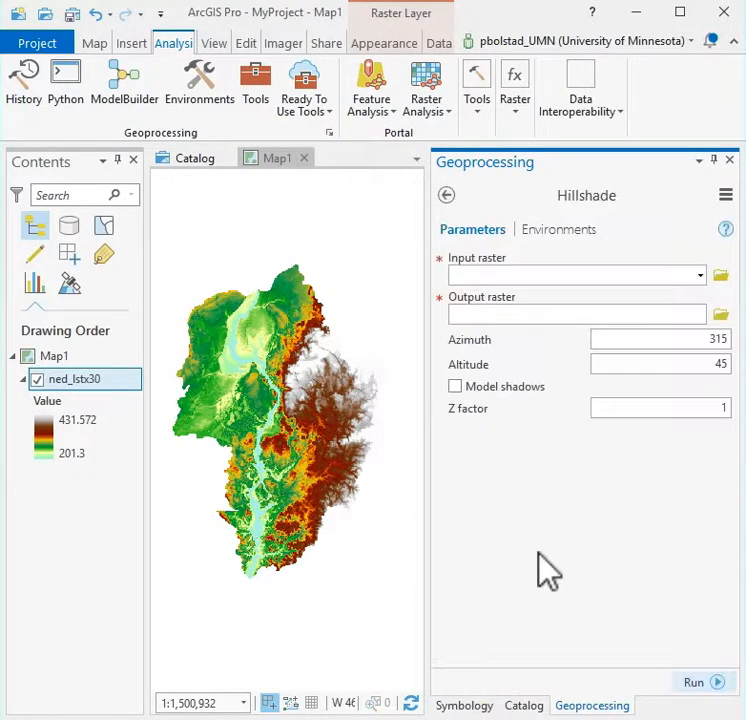
Step: Run Hillshade on ned_lstx30 with an altitude of 25, shadow modeling enabled and a Z factor of 4
left_click(700, 274)
left_click(550, 297)
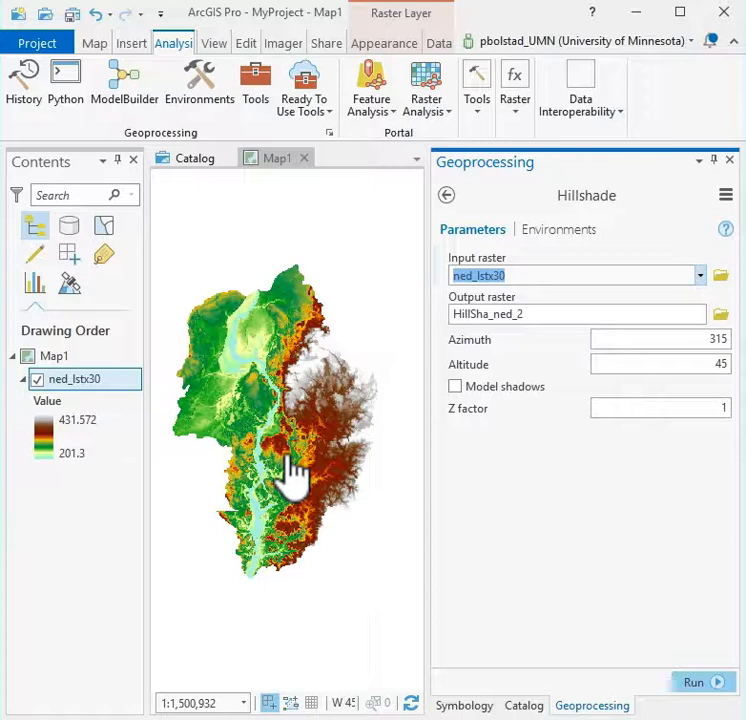
left_click(720, 366)
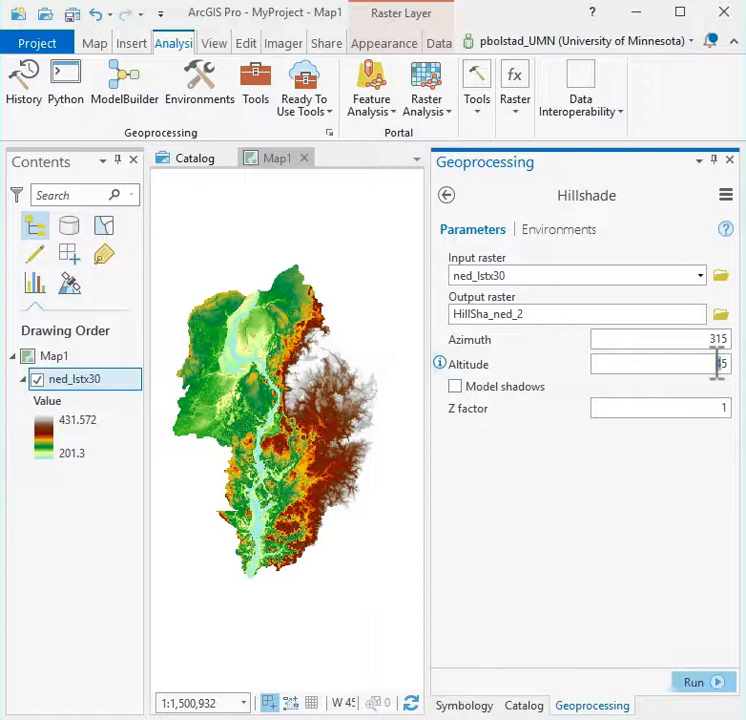
key("BackSpace")
type("2")
left_click(455, 387)
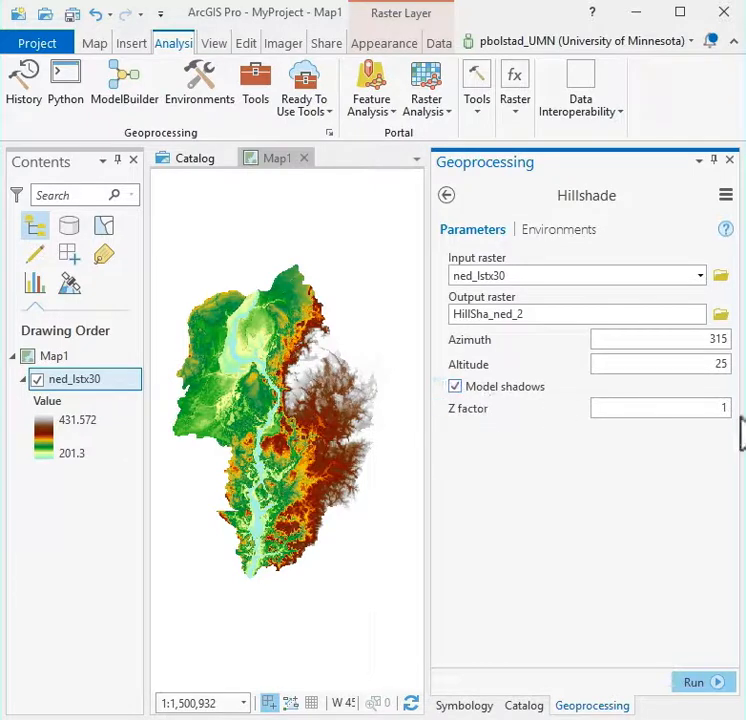
left_click(726, 408)
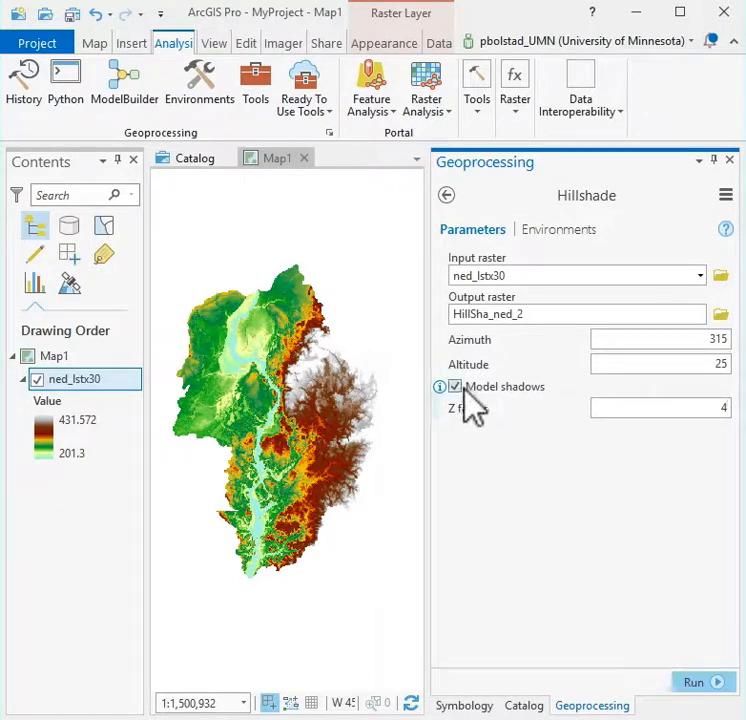
left_click(702, 684)
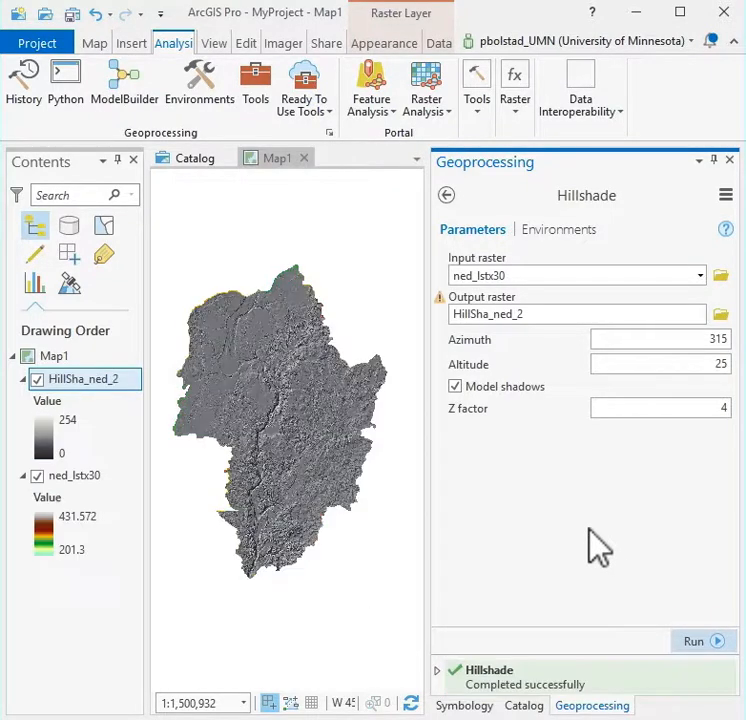
Step: Set the HillSha_ned_2 layer's transparency to 59% after trying 60% and 43%, and return the map to full extent
scroll(316, 420, "up", 8)
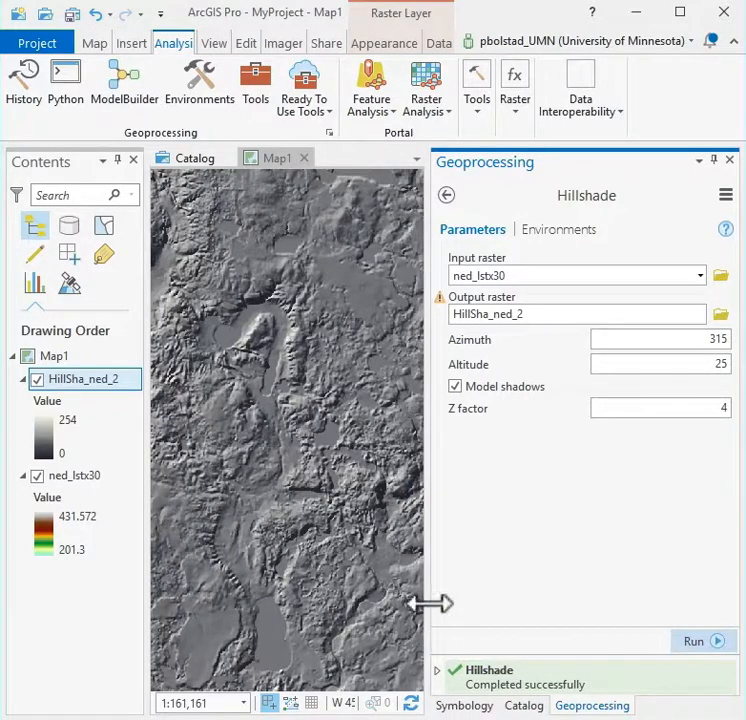
scroll(316, 436, "up", 2)
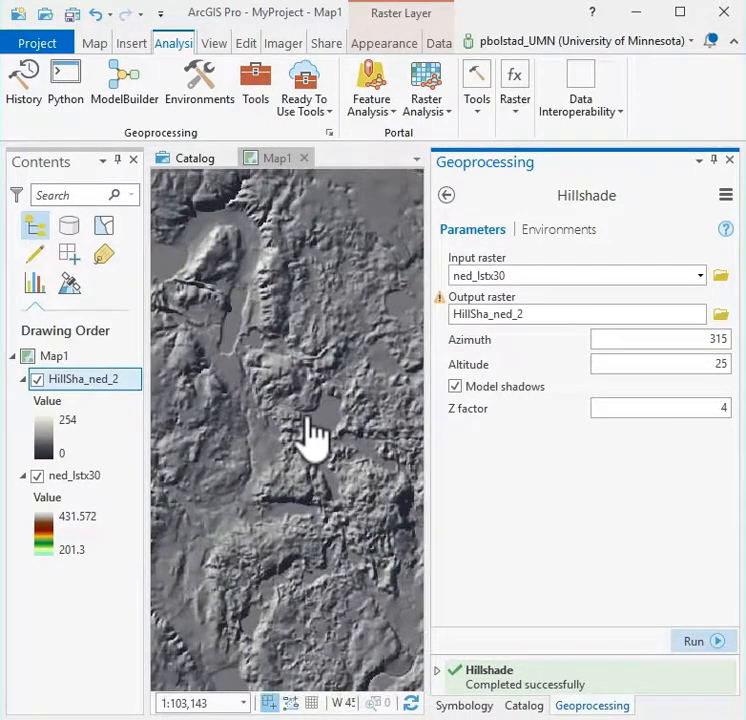
left_click(93, 45)
left_click(123, 72)
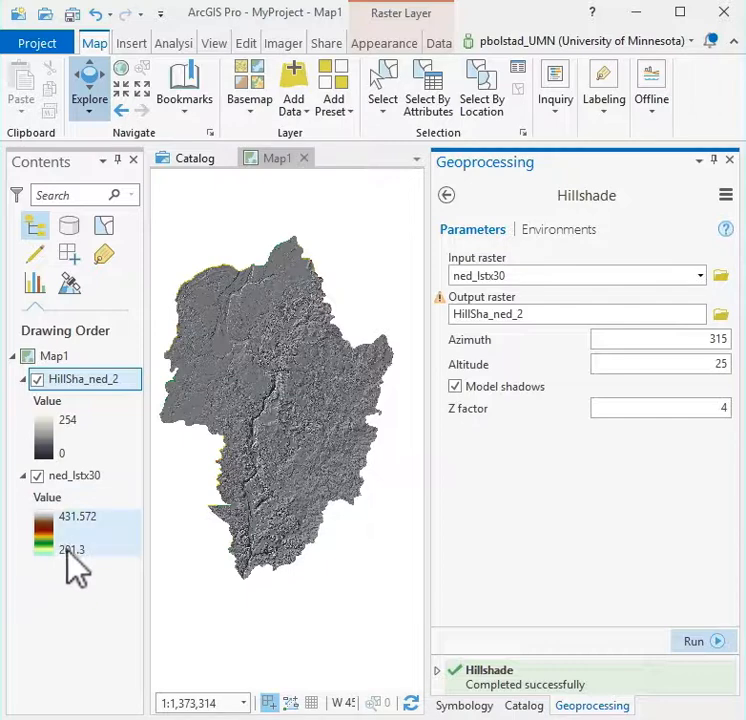
left_click(378, 46)
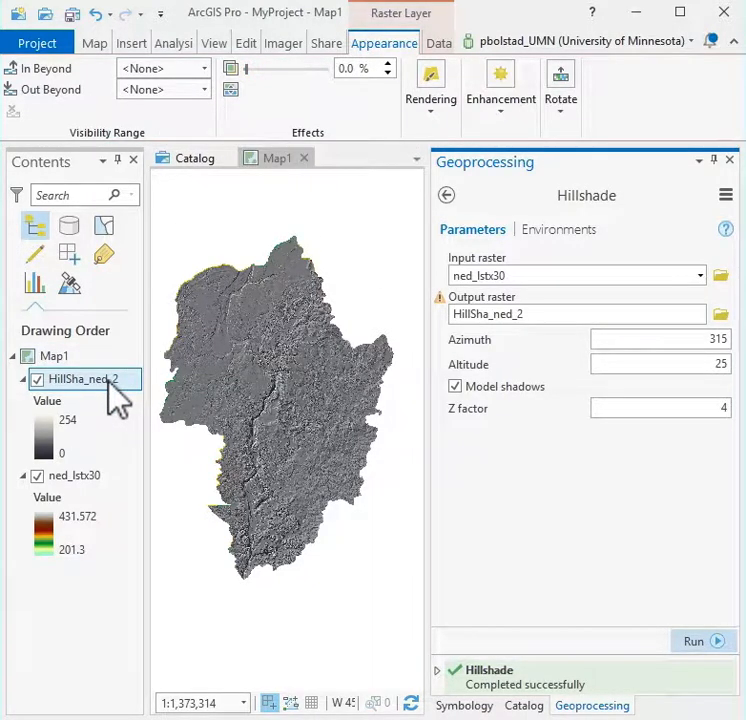
left_click_drag(246, 69, 305, 96)
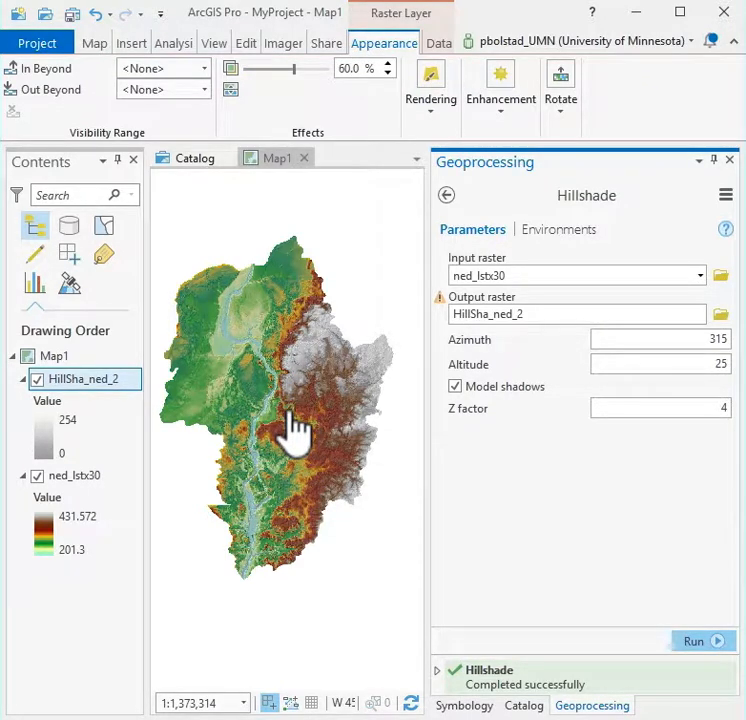
scroll(292, 425, "up", 5)
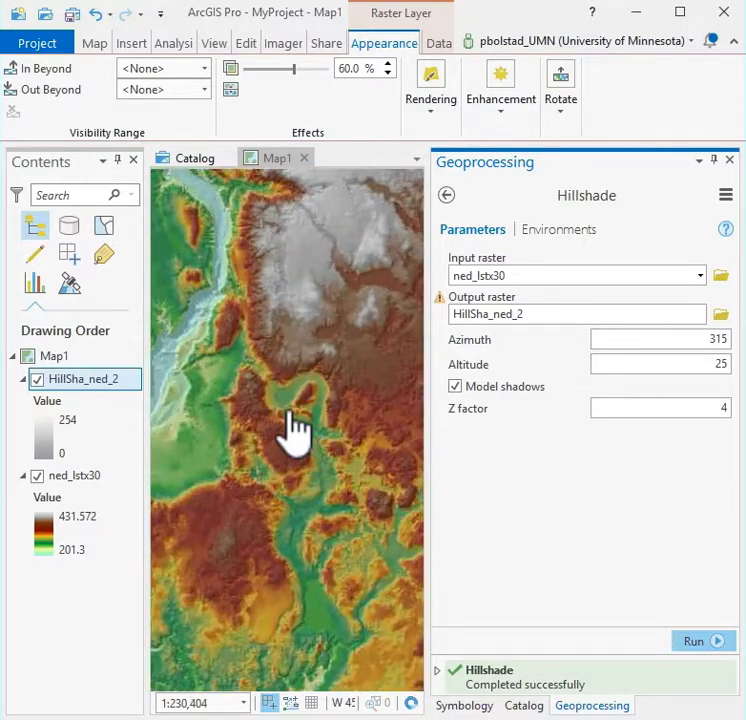
scroll(292, 425, "up", 3)
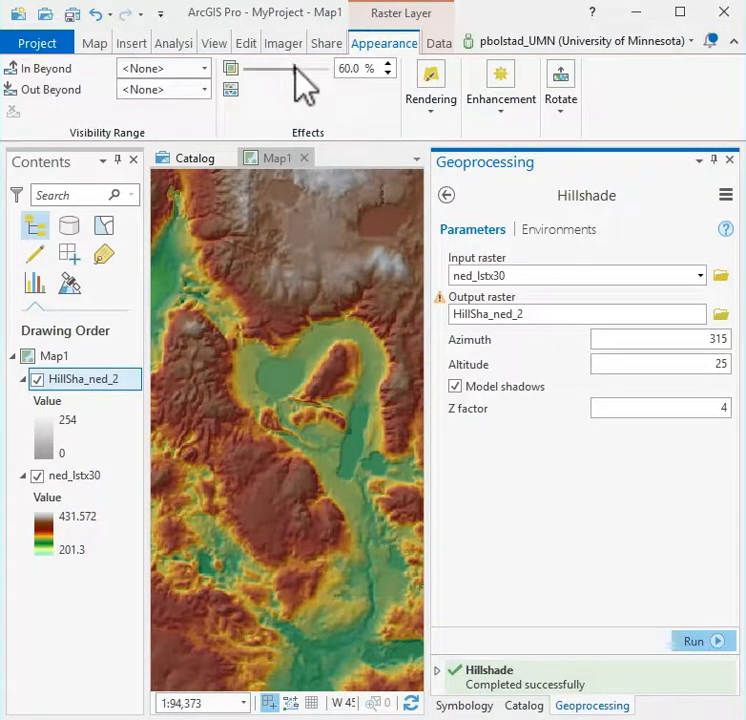
mouse_move(293, 68)
left_mouse_down()
mouse_move(219, 84)
mouse_move(258, 83)
mouse_move(245, 79)
mouse_move(290, 92)
mouse_move(284, 83)
left_mouse_up()
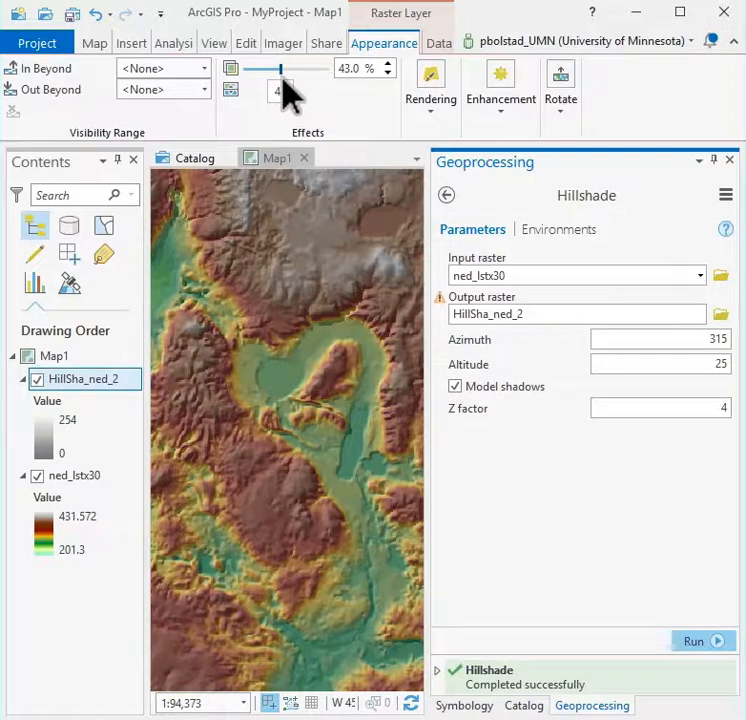
mouse_move(283, 82)
left_mouse_down()
mouse_move(310, 73)
mouse_move(346, 82)
mouse_move(323, 69)
mouse_move(280, 73)
mouse_move(301, 74)
mouse_move(292, 73)
left_mouse_up()
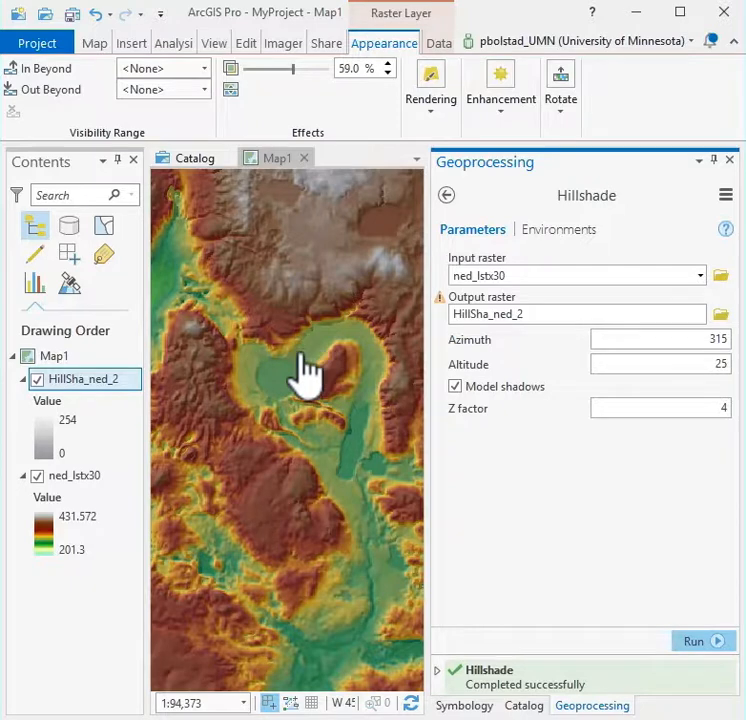
left_click(94, 43)
left_click(121, 70)
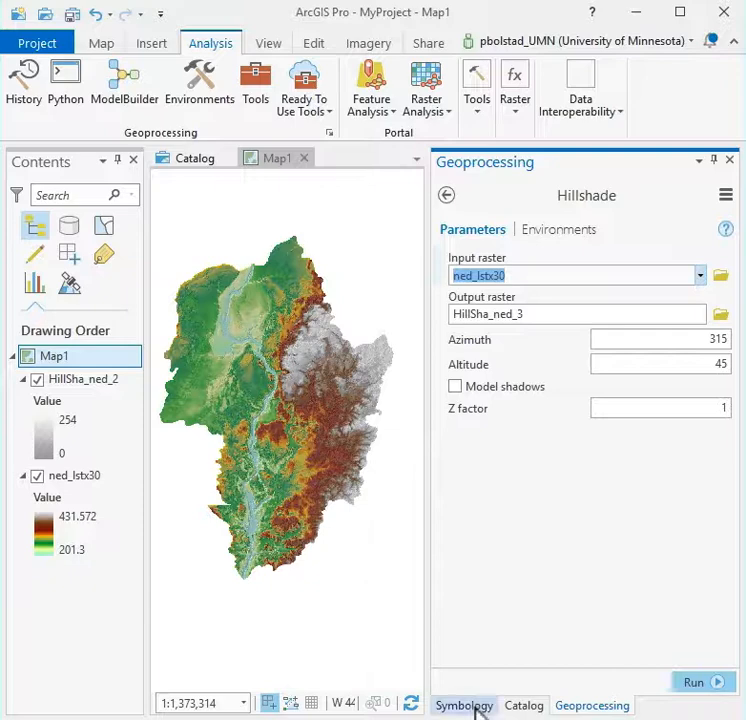
Step: Add the NHDFlowline.shp shapefile from the Lab6work folder to the map
left_click(105, 50)
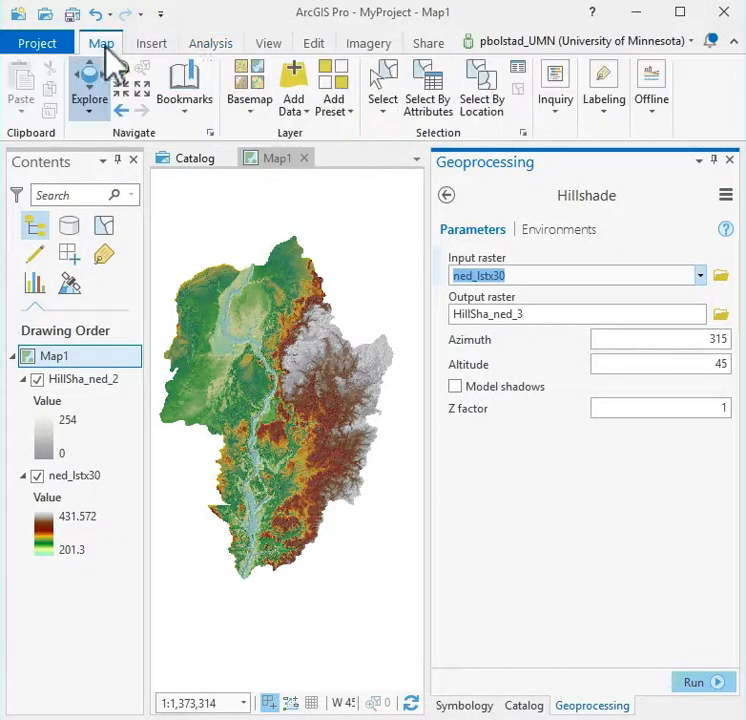
left_click(290, 78)
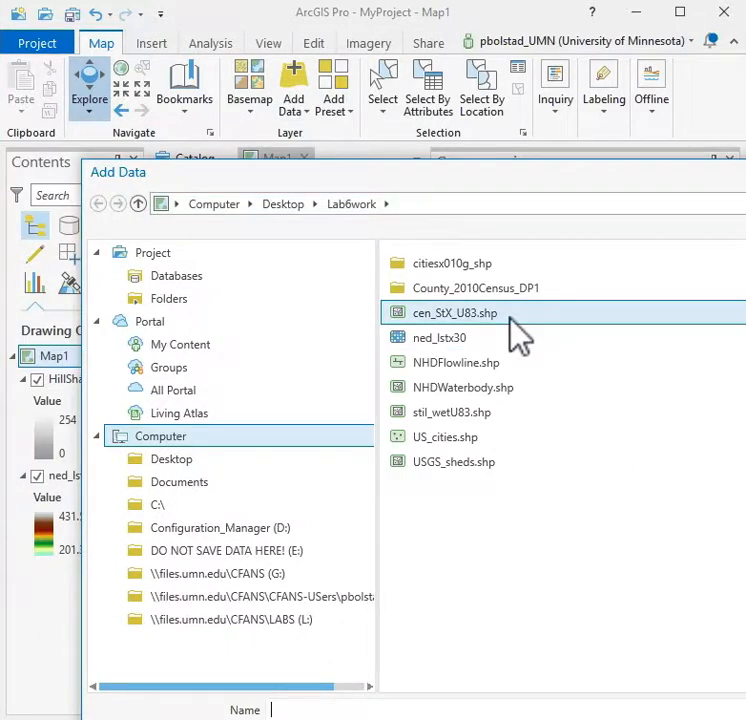
left_click(480, 364)
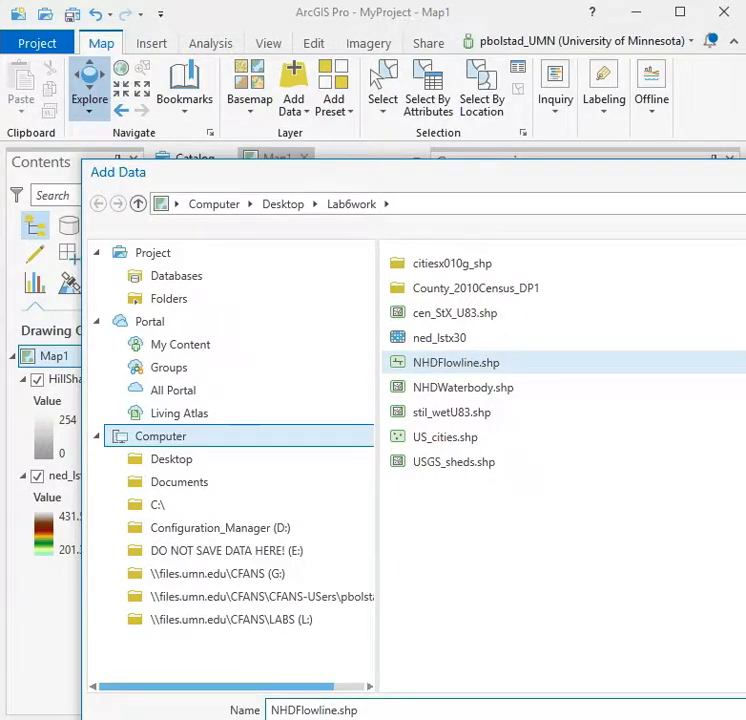
left_click(744, 718)
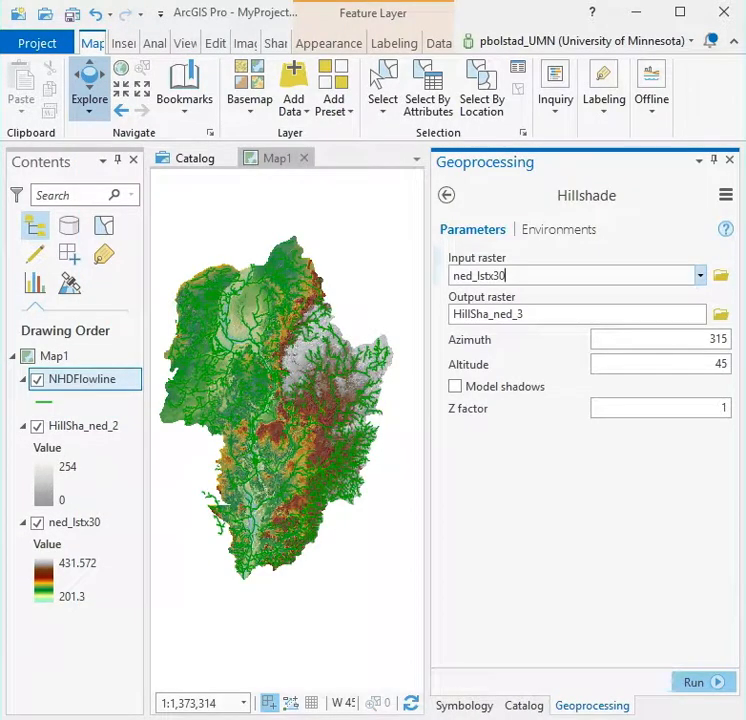
Step: Symbolize the NHDFlowline layer with unique values based on the Type field
left_click(476, 706)
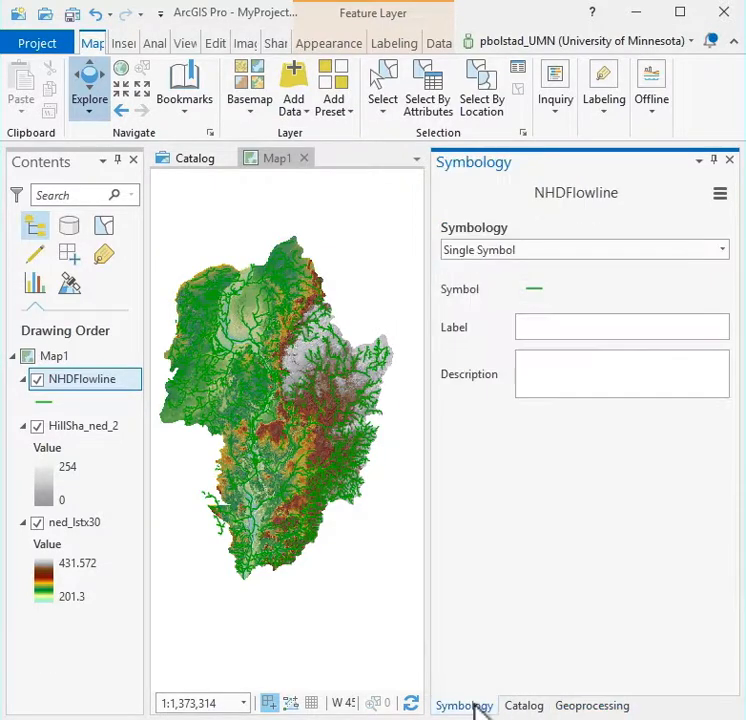
left_click(724, 251)
left_click(561, 360)
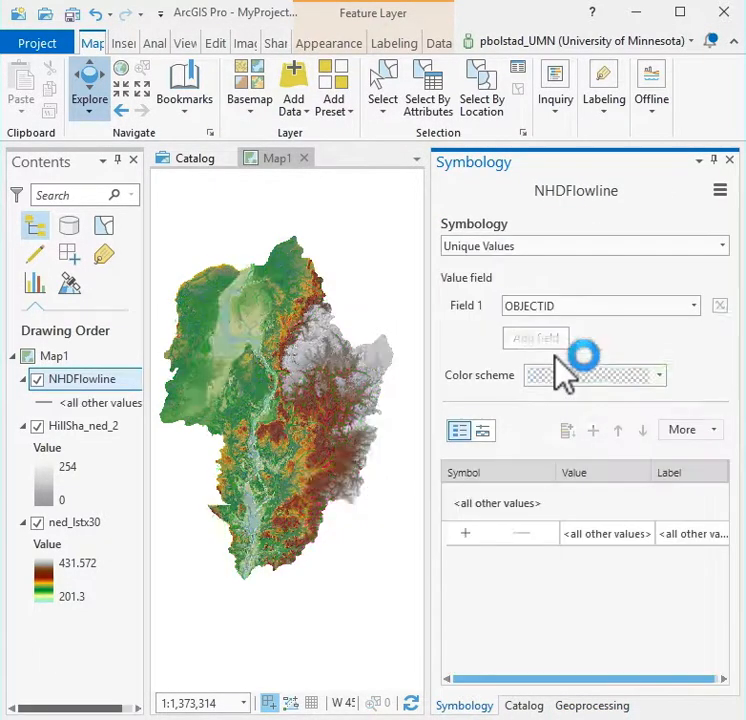
left_click(691, 306)
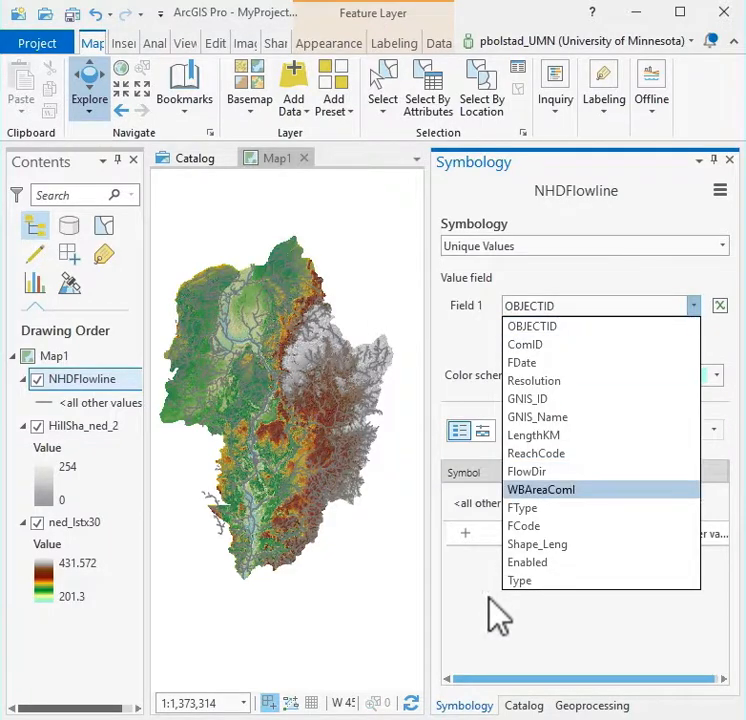
left_click(533, 582)
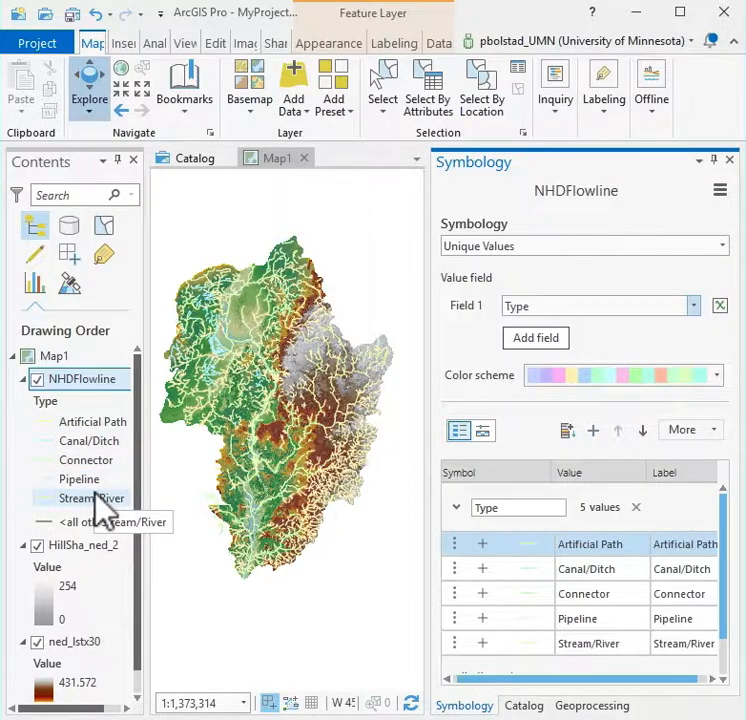
Step: Remove the Connector, Canal/Ditch and Pipeline classes from the NHDFlowline symbology
right_click(585, 596)
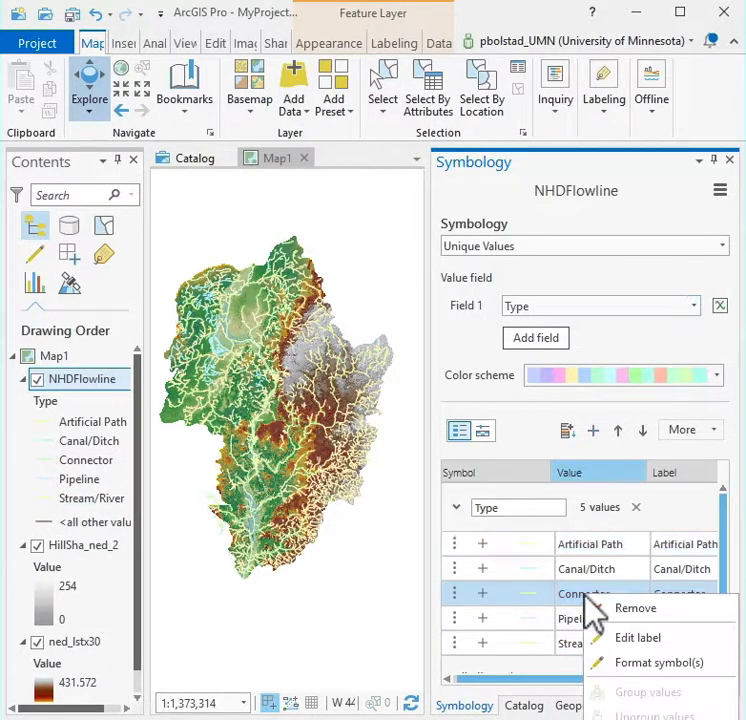
left_click(614, 610)
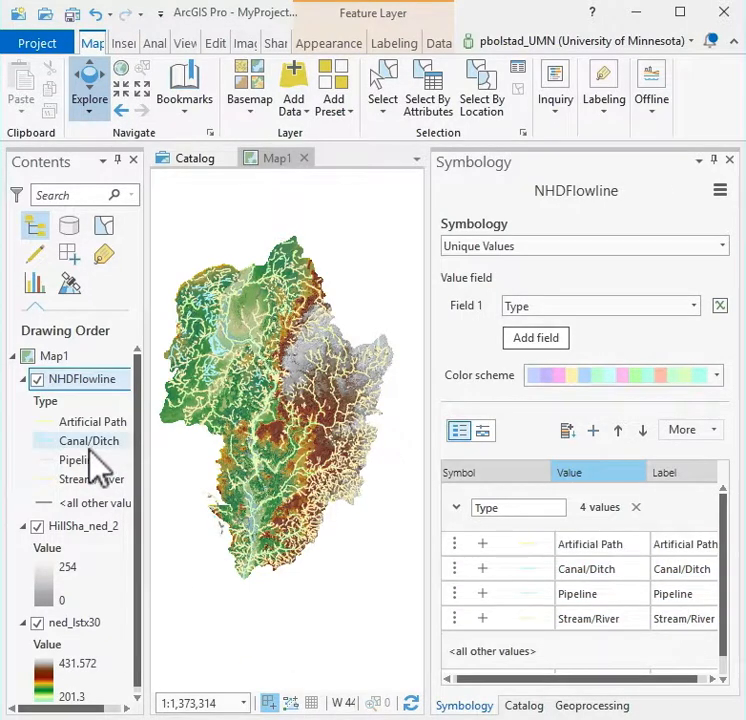
right_click(596, 587)
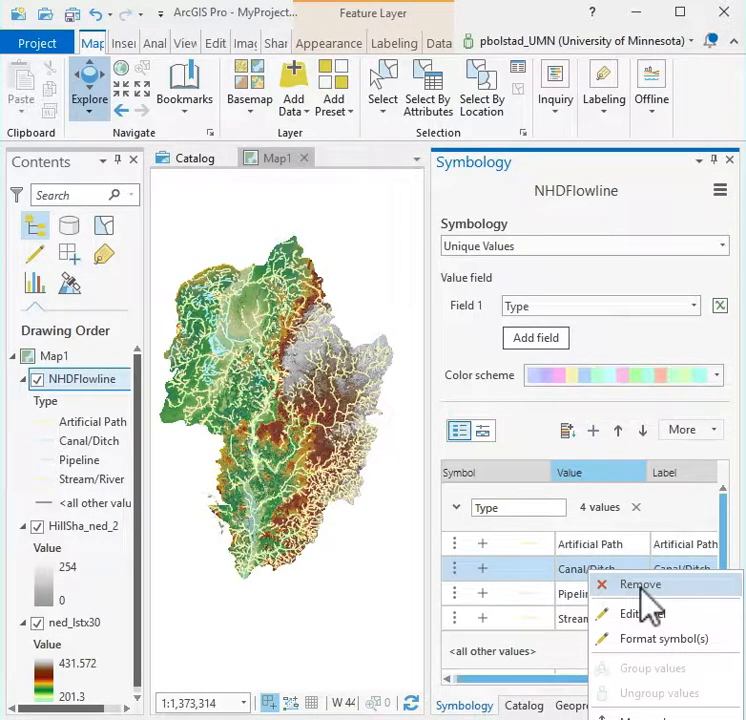
left_click(642, 587)
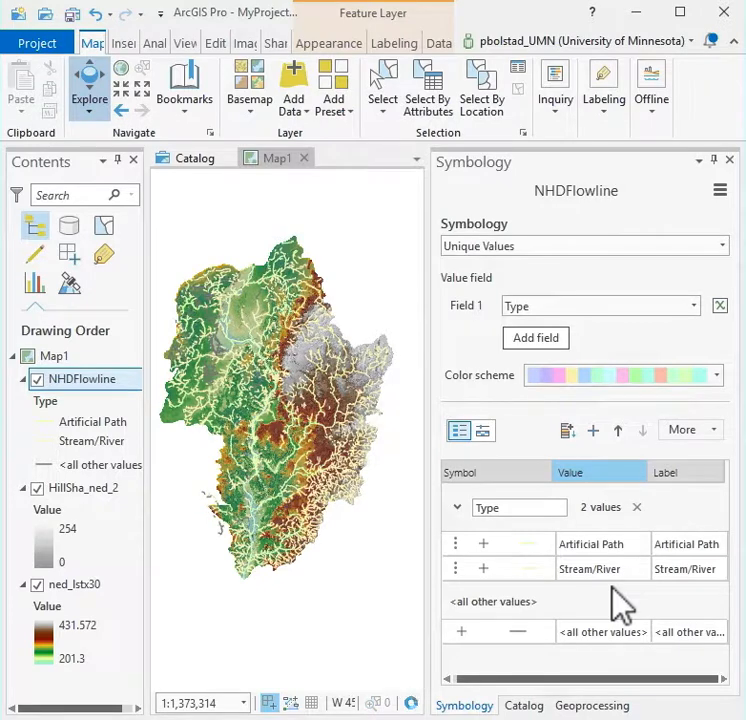
Step: Recolor the Artificial Path and Stream/River line symbols of NHDFlowline to the same medium blue
left_click(525, 550)
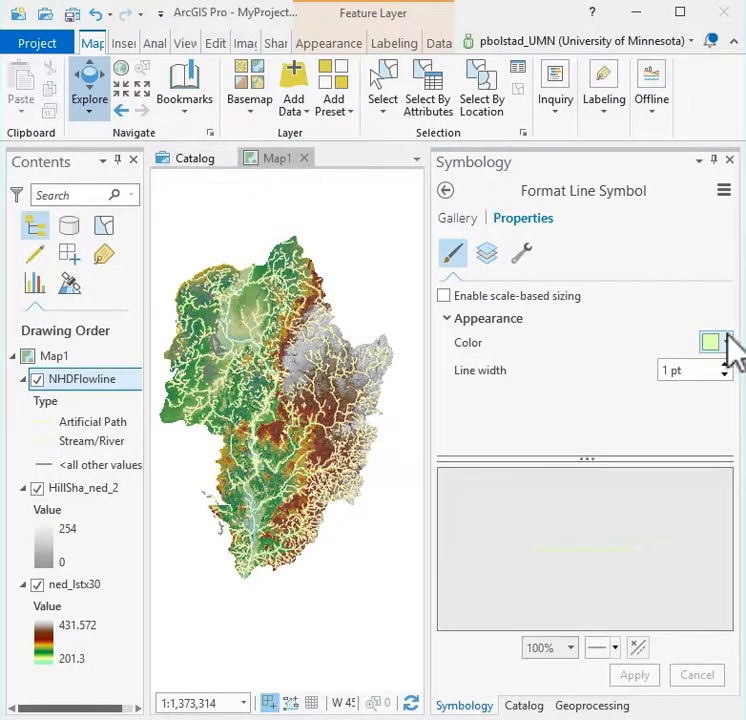
left_click(726, 342)
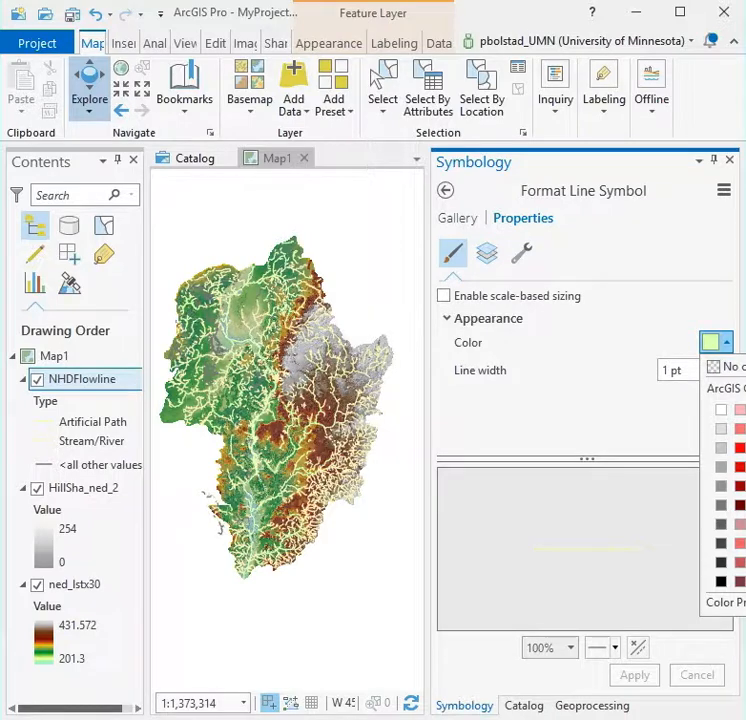
left_click(745, 448)
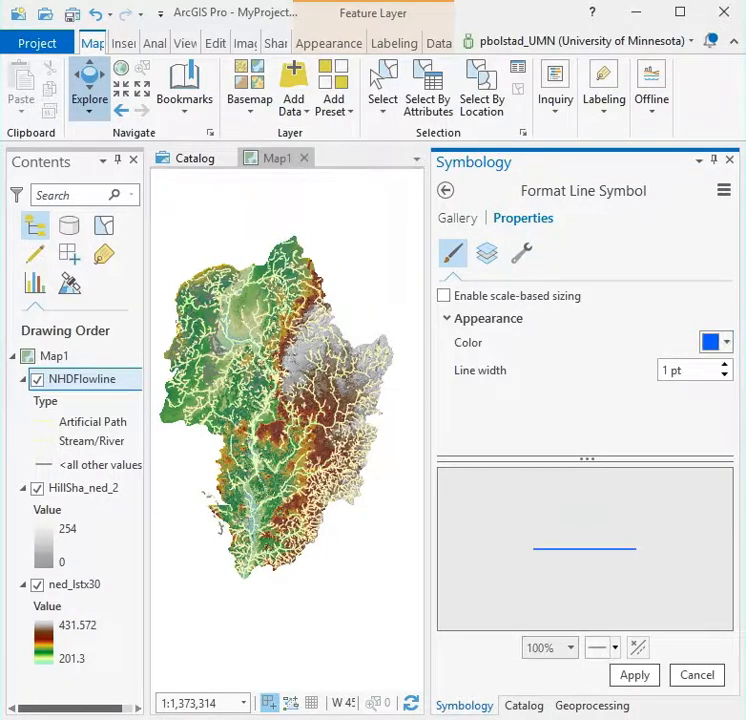
left_click(642, 675)
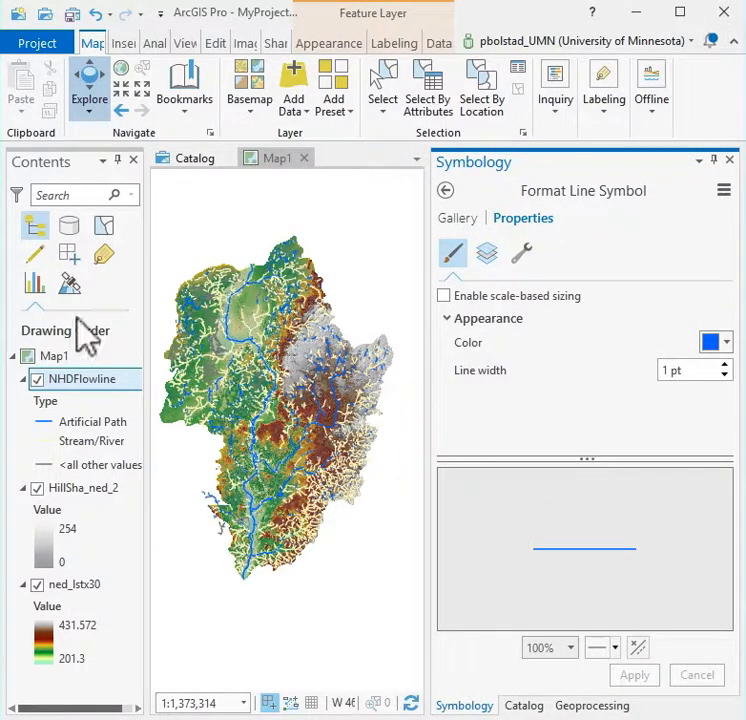
left_click(80, 442)
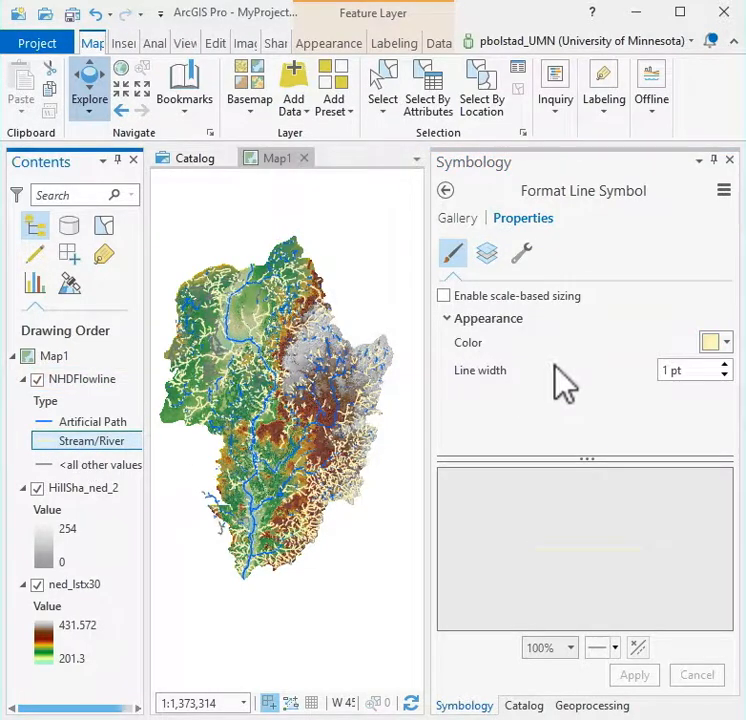
left_click(710, 343)
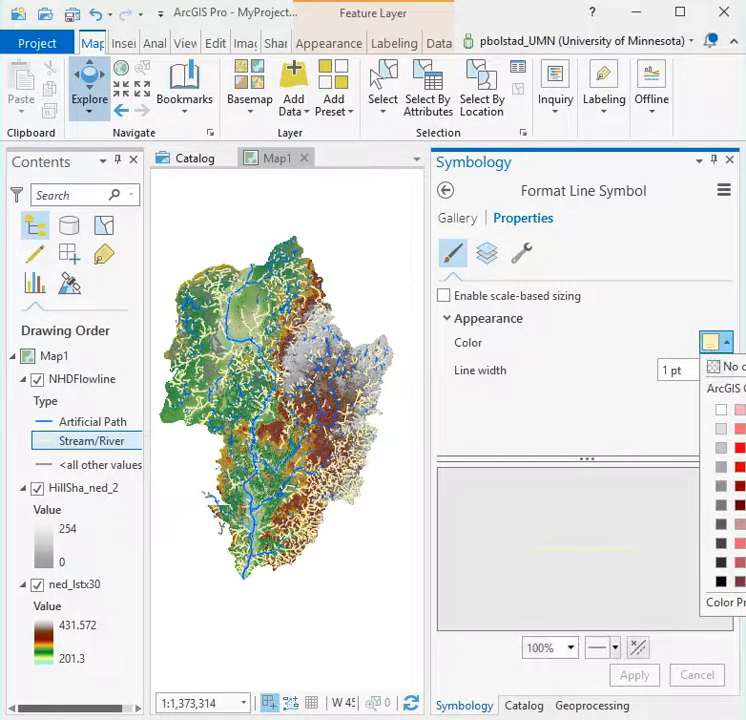
left_click(742, 480)
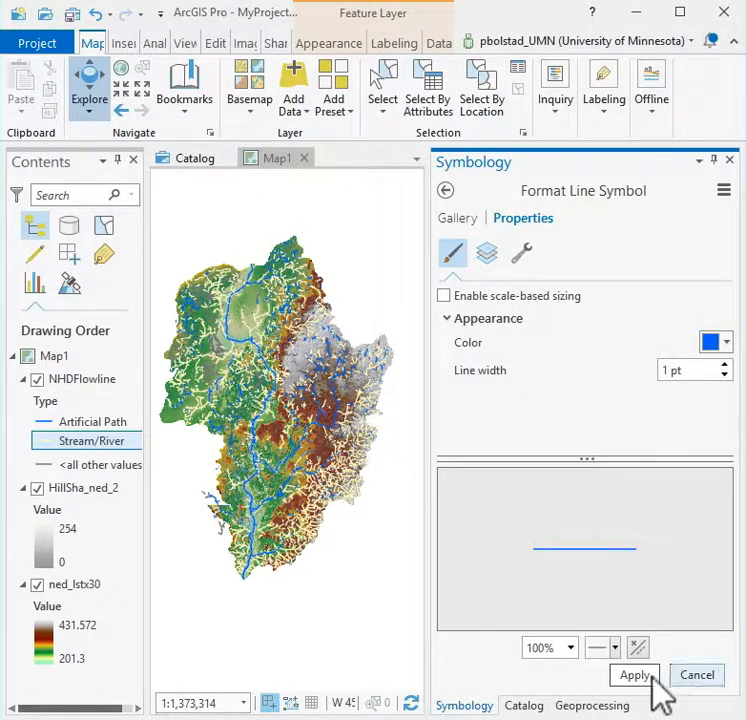
left_click(634, 675)
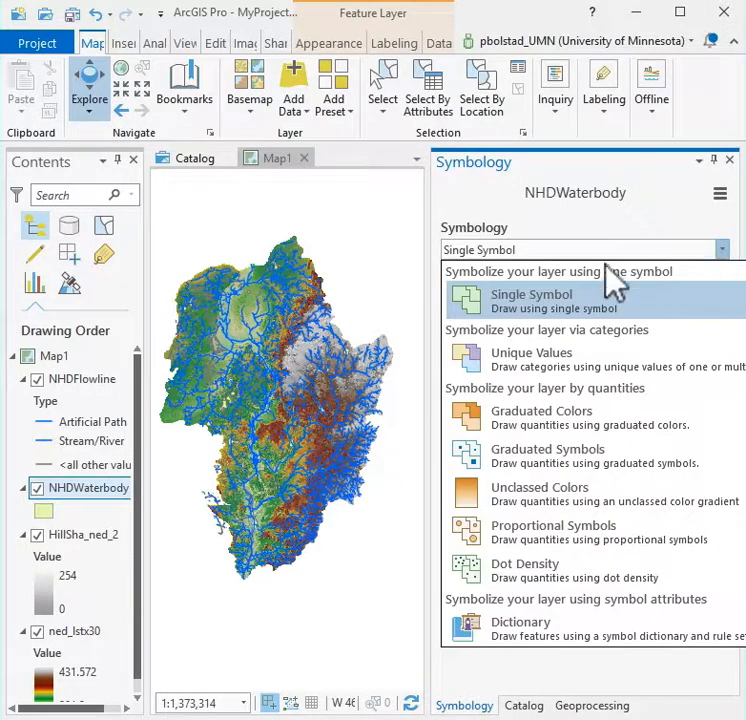
Step: Symbolize NHDWaterbody with unique values of the Type field and fill its Lake/Pond class with light blue
left_click(530, 357)
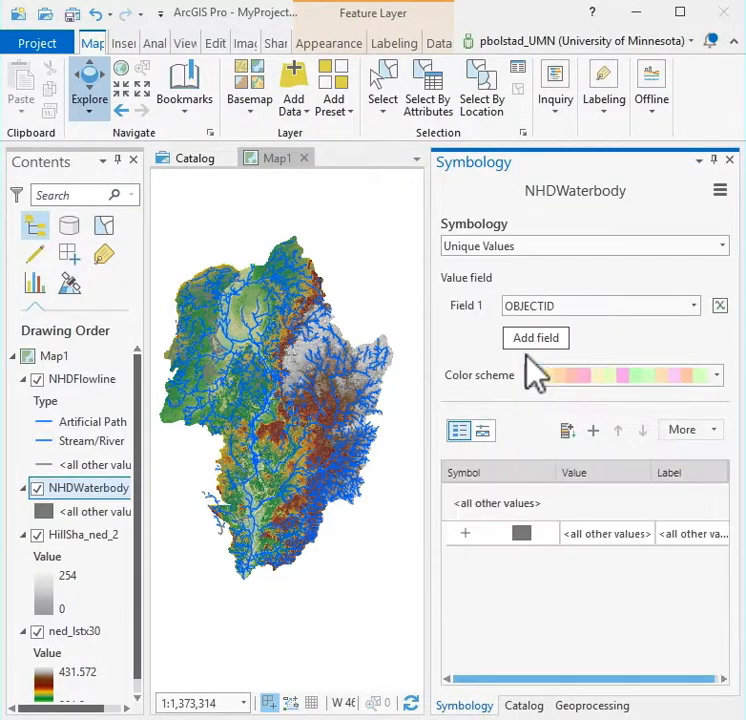
left_click(694, 306)
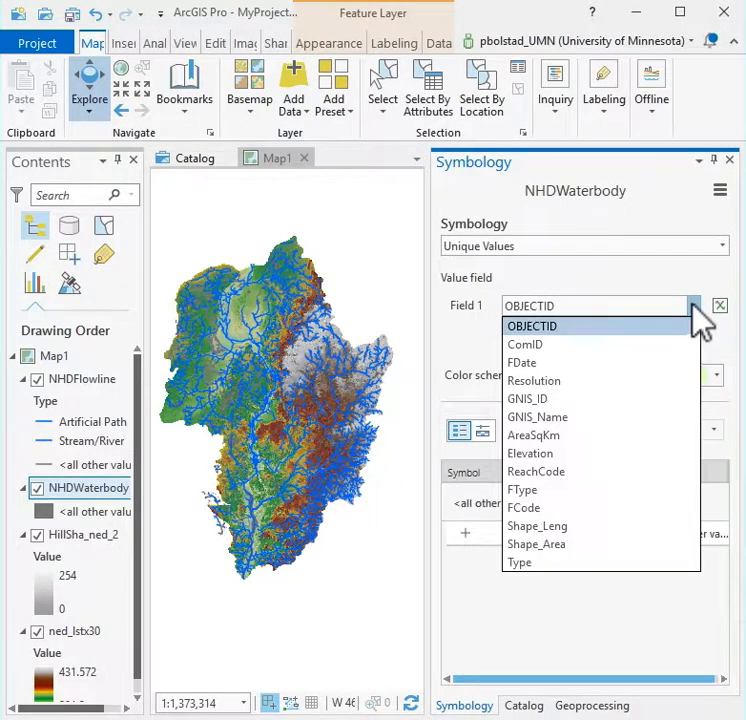
left_click(523, 564)
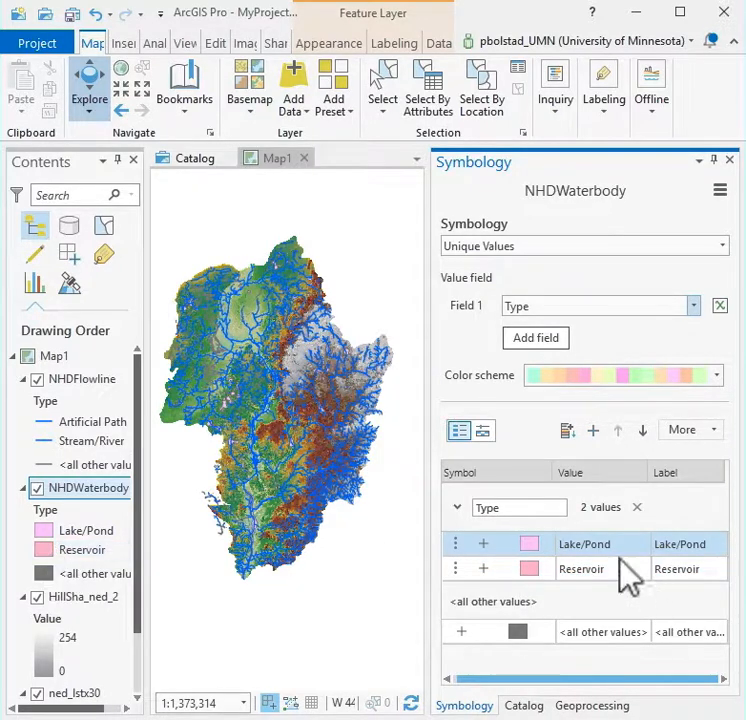
left_click(533, 548)
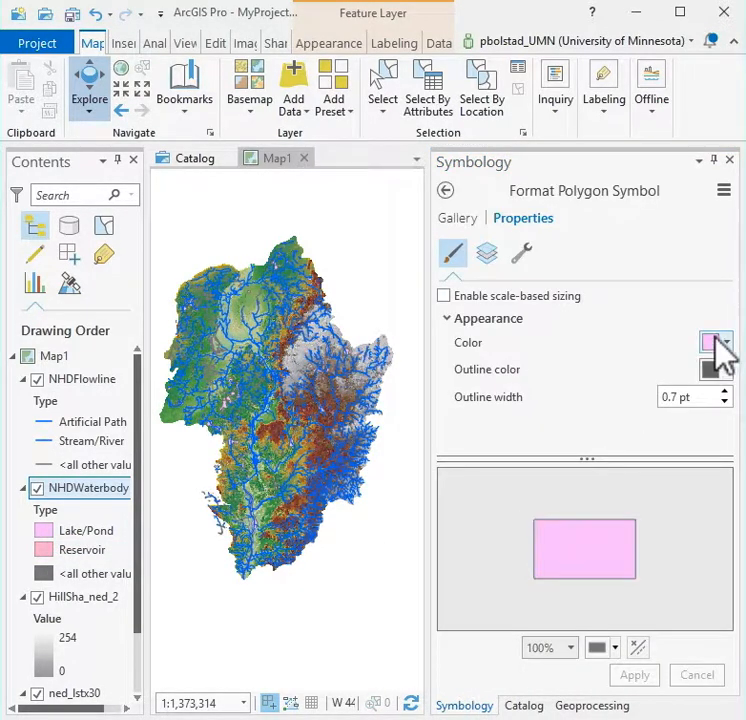
left_click(716, 344)
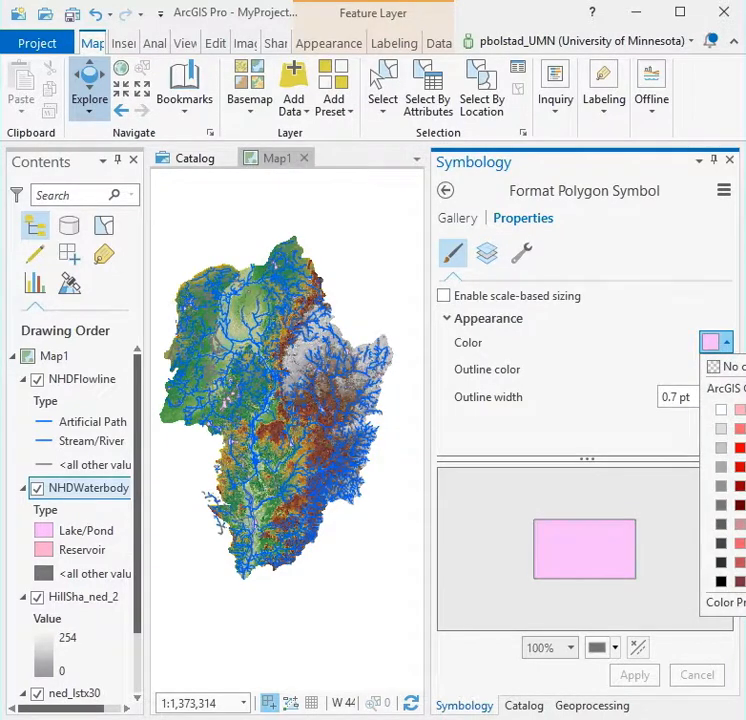
left_click(743, 447)
left_click(634, 676)
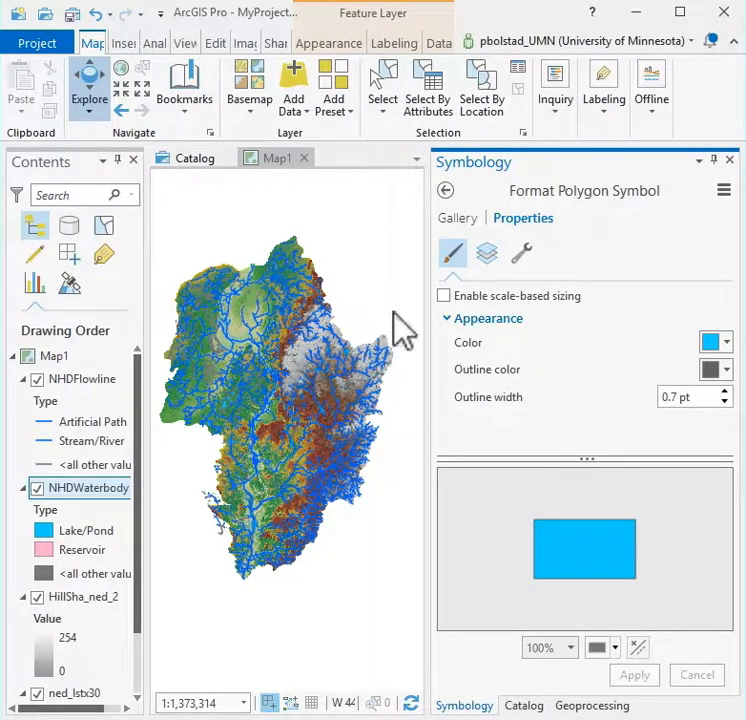
left_click(94, 465)
right_click(596, 632)
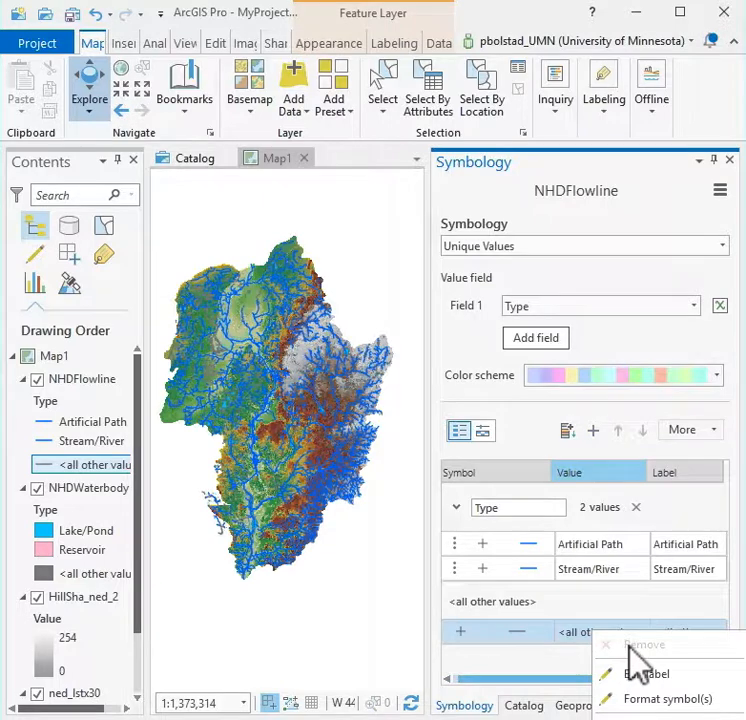
left_click(567, 268)
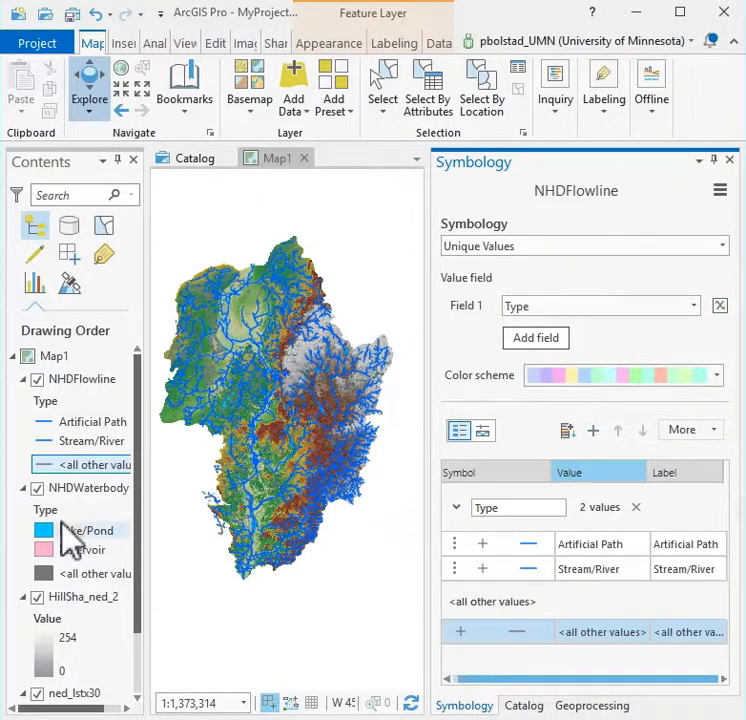
Step: Turn off the solid stroke layer of the NHDFlowline <all other values> line symbol
left_click(44, 470)
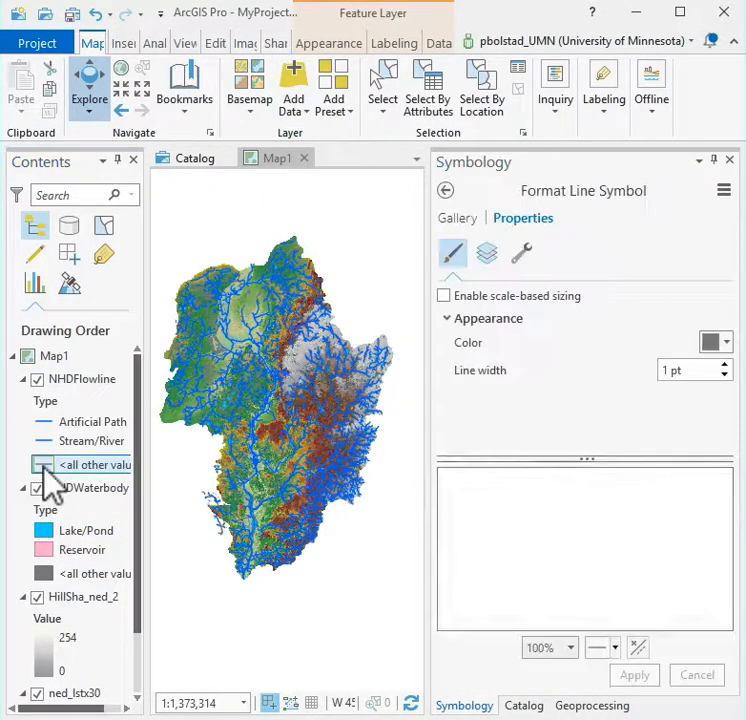
left_click(488, 253)
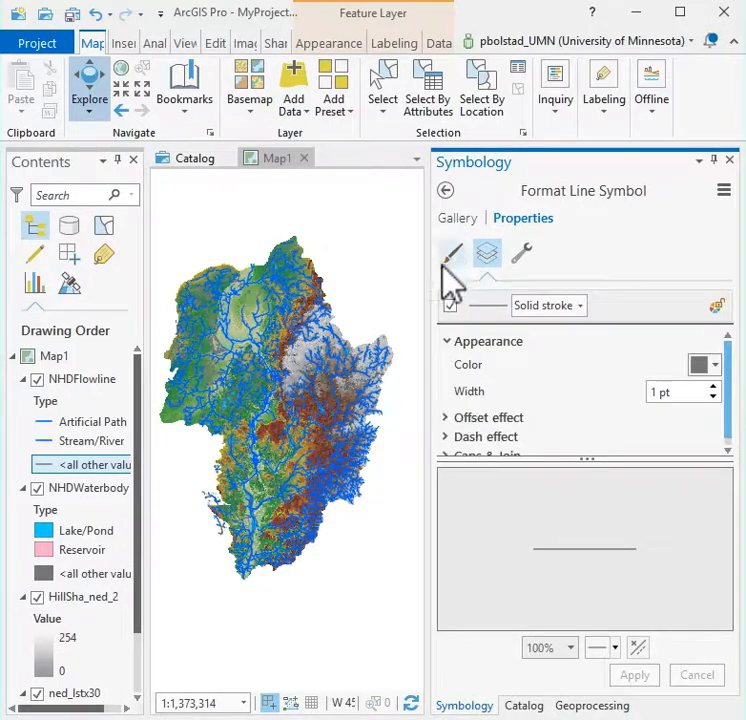
left_click(450, 305)
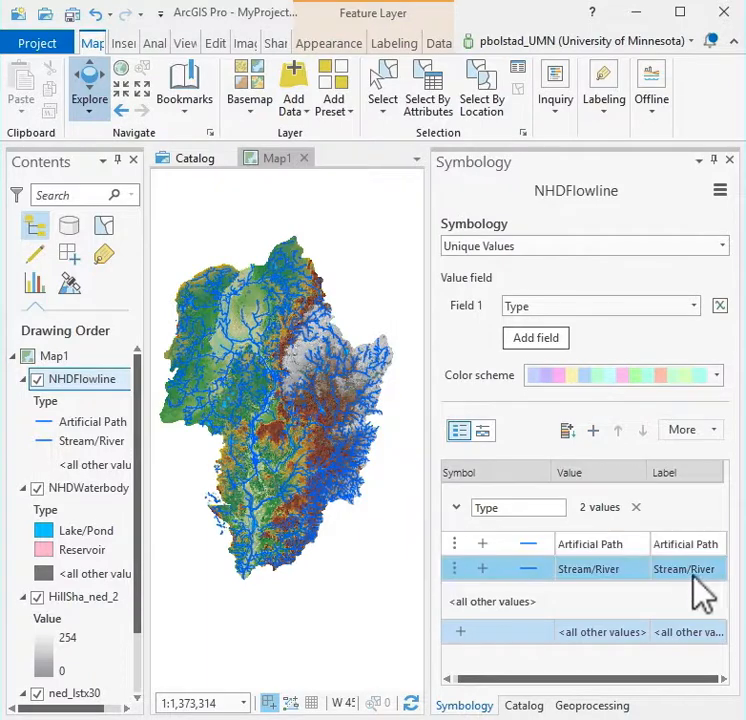
Step: Erase the label text of the <all other values> class in the NHDFlowline symbology
right_click(697, 647)
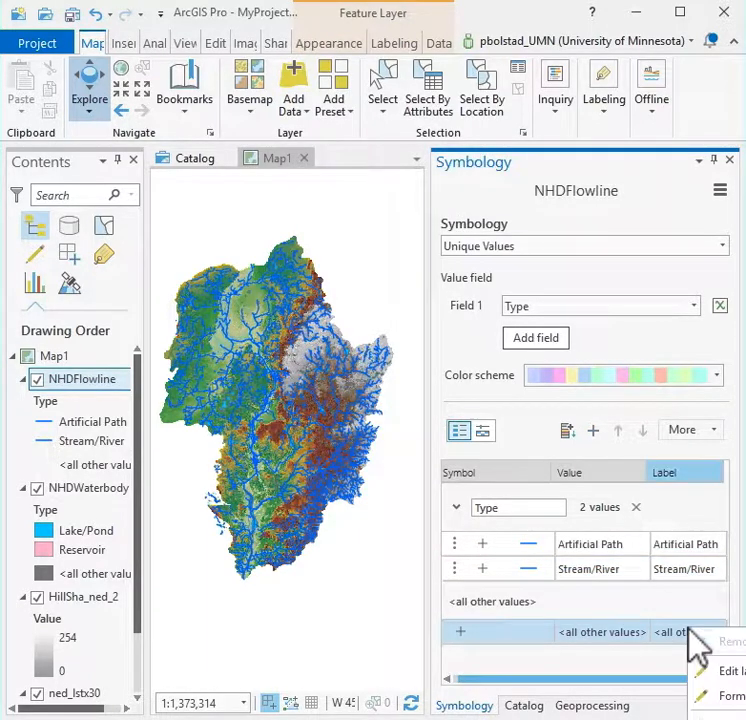
left_click(725, 672)
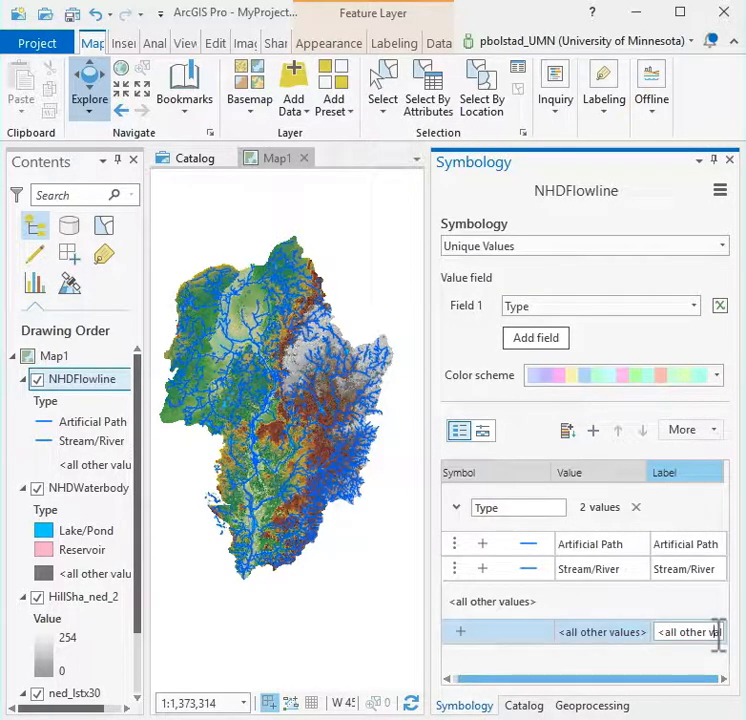
key("BackSpace")
key("BackSpace")
key("BackSpace")
key("BackSpace")
key("BackSpace")
key("BackSpace")
key("BackSpace")
key("BackSpace")
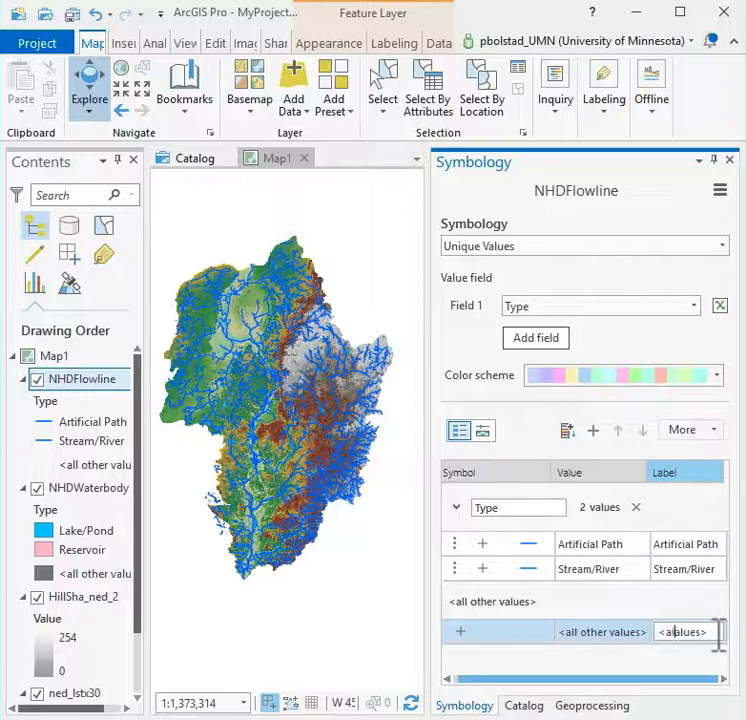